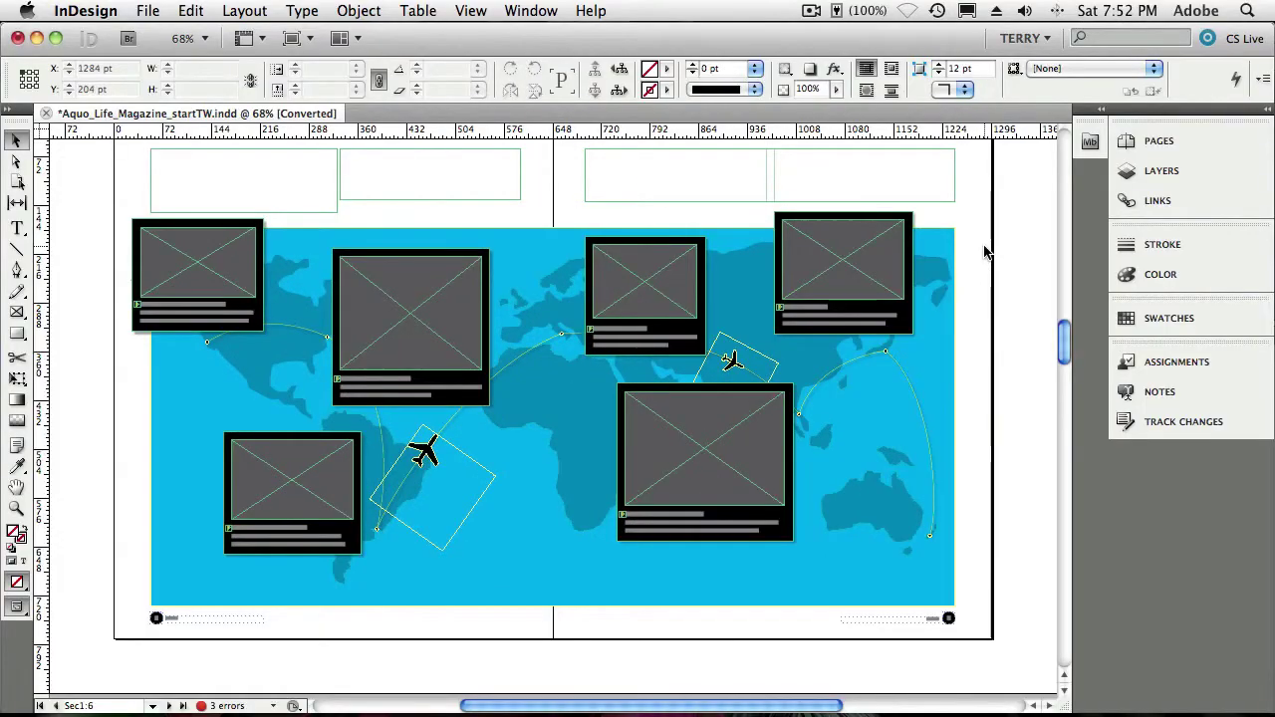
- Select each of the four empty photo frames in turn, then deselect all
{"action": "left_click", "coordinate": [854, 288]}
{"action": "left_click", "coordinate": [650, 297]}
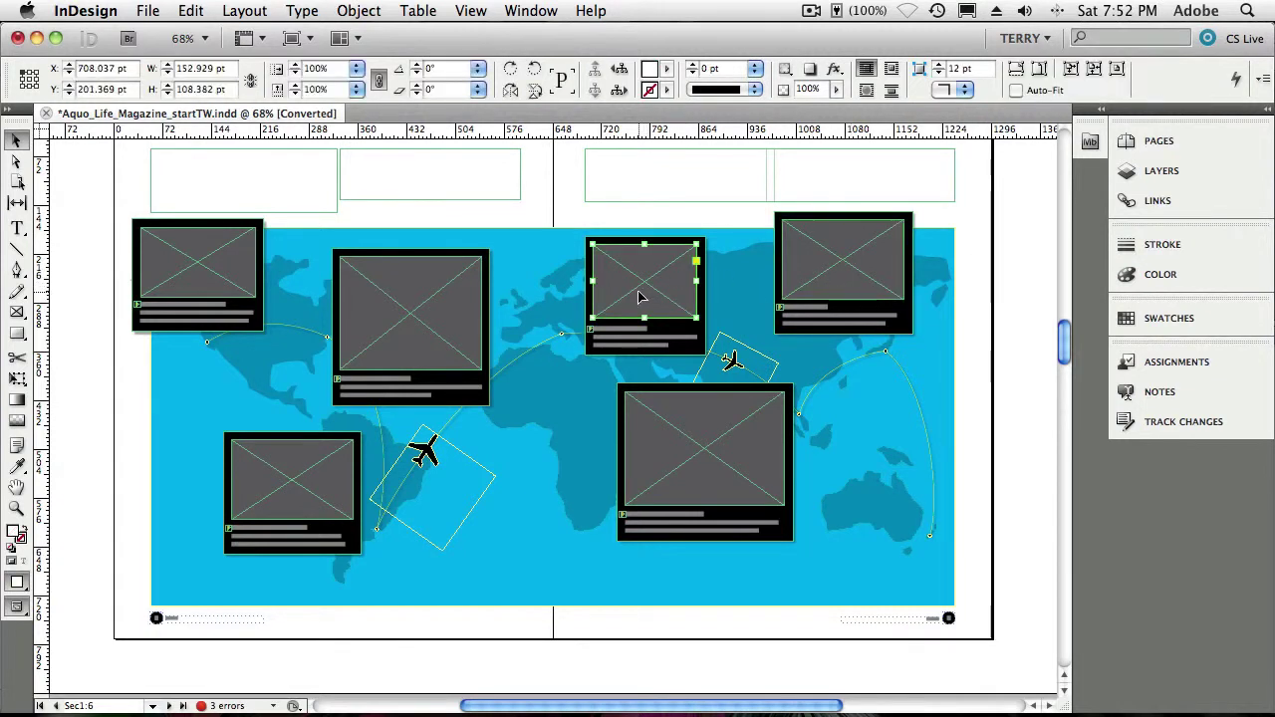
{"action": "left_click", "coordinate": [689, 460]}
{"action": "left_click", "coordinate": [425, 375]}
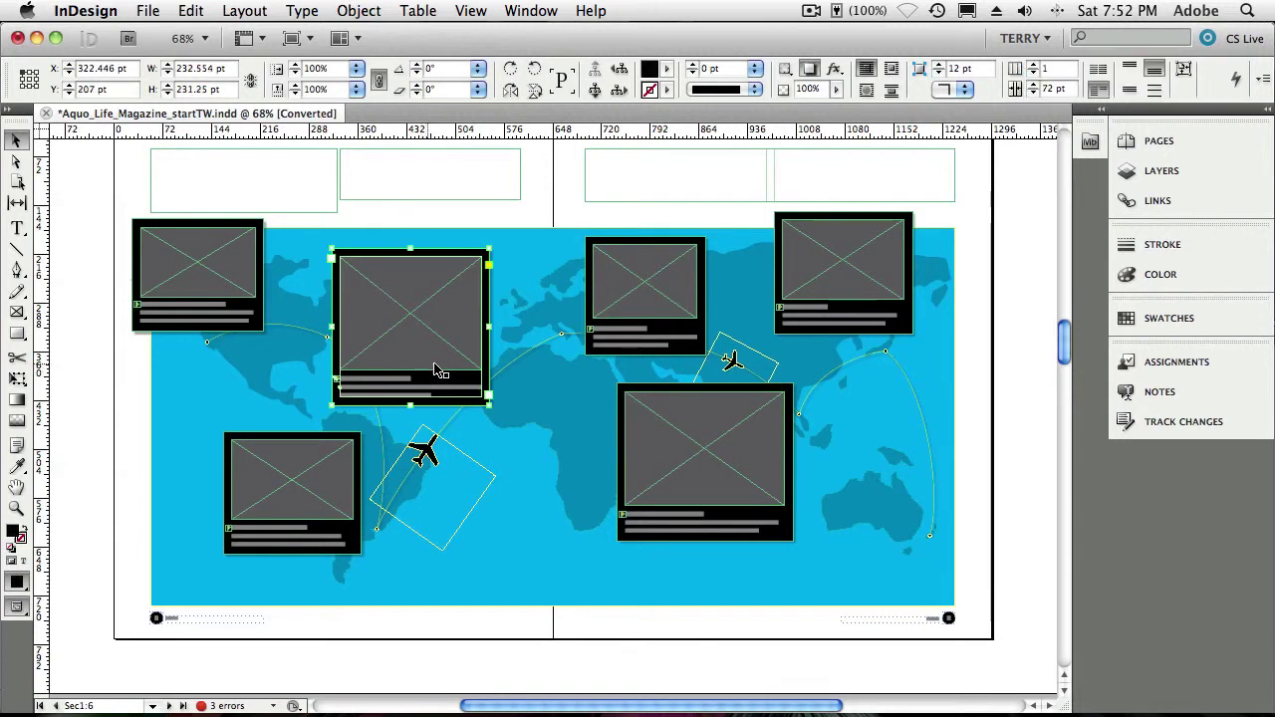
{"action": "left_click", "coordinate": [1038, 428]}
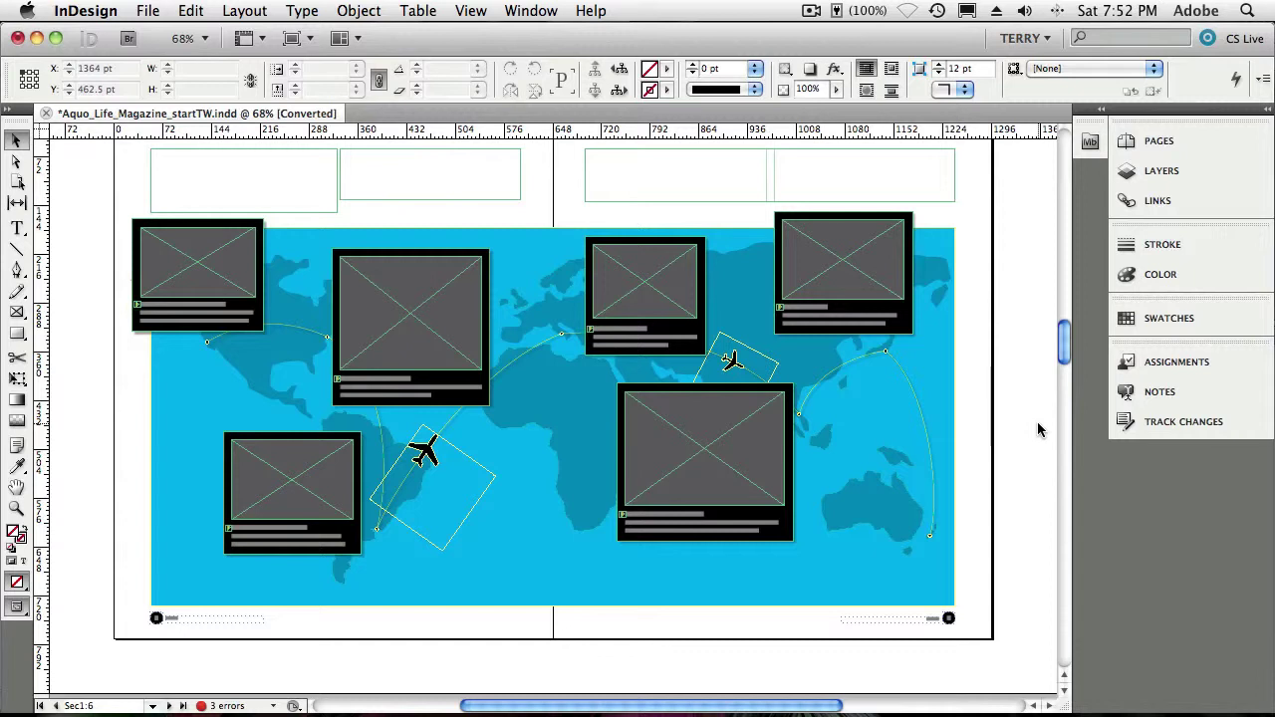
- After briefly opening Mini Bridge, open the Multiplace folder in Adobe Bridge from Finder
{"action": "left_click", "coordinate": [1090, 143]}
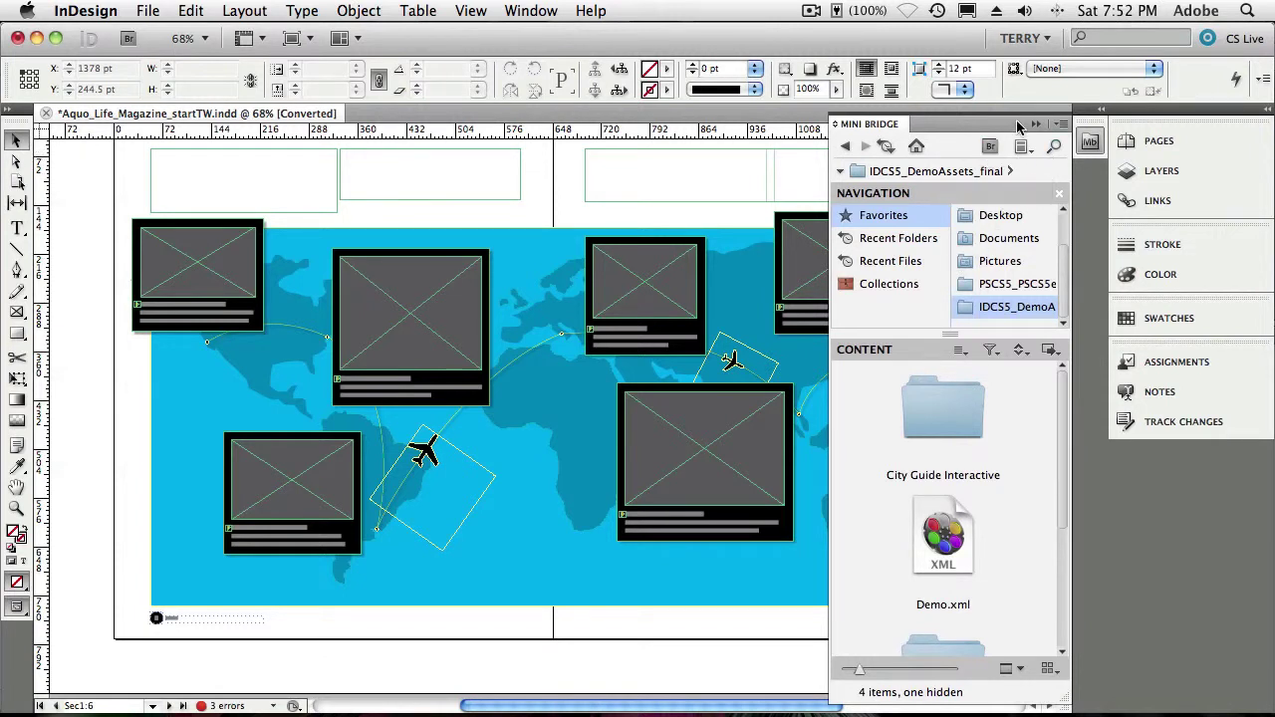
{"action": "left_click", "coordinate": [1036, 124]}
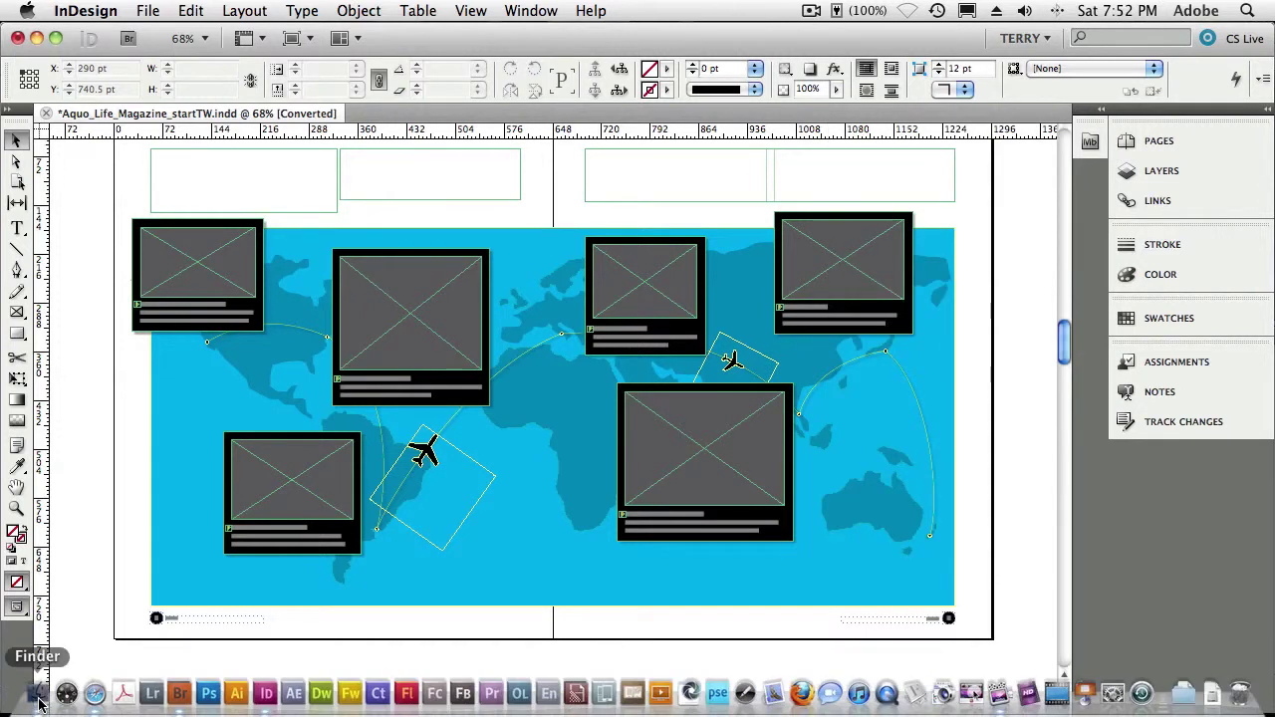
{"action": "left_click", "coordinate": [40, 695]}
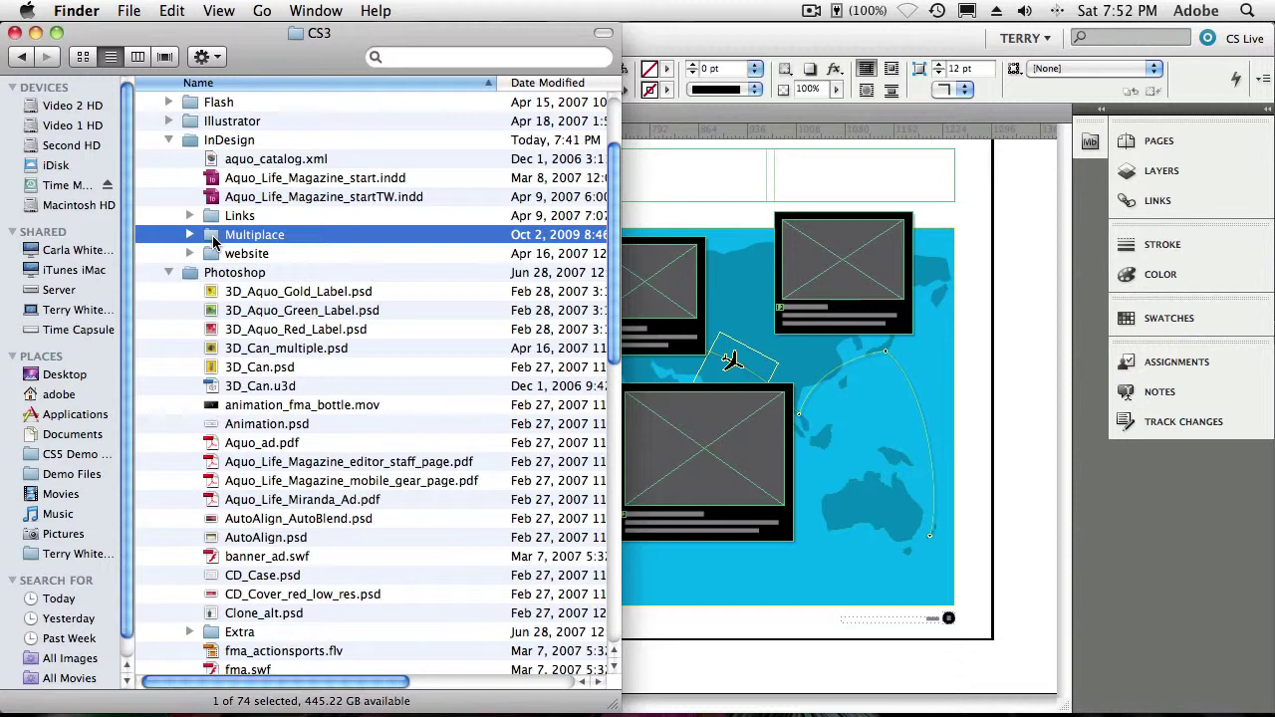
{"action": "left_click_drag", "start_coordinate": [213, 243], "coordinate": [182, 699]}
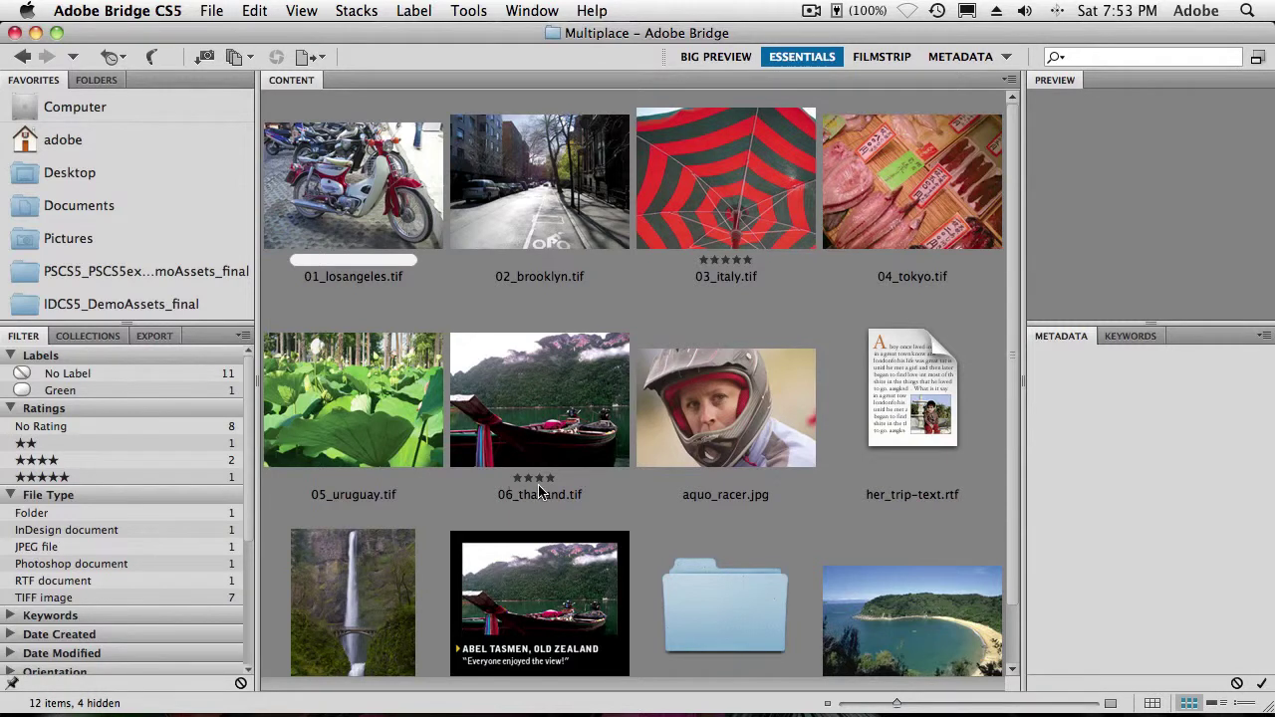
- Preview 01_losangeles.tif and look at the File > Place submenu without placing anything
{"action": "left_click", "coordinate": [355, 223]}
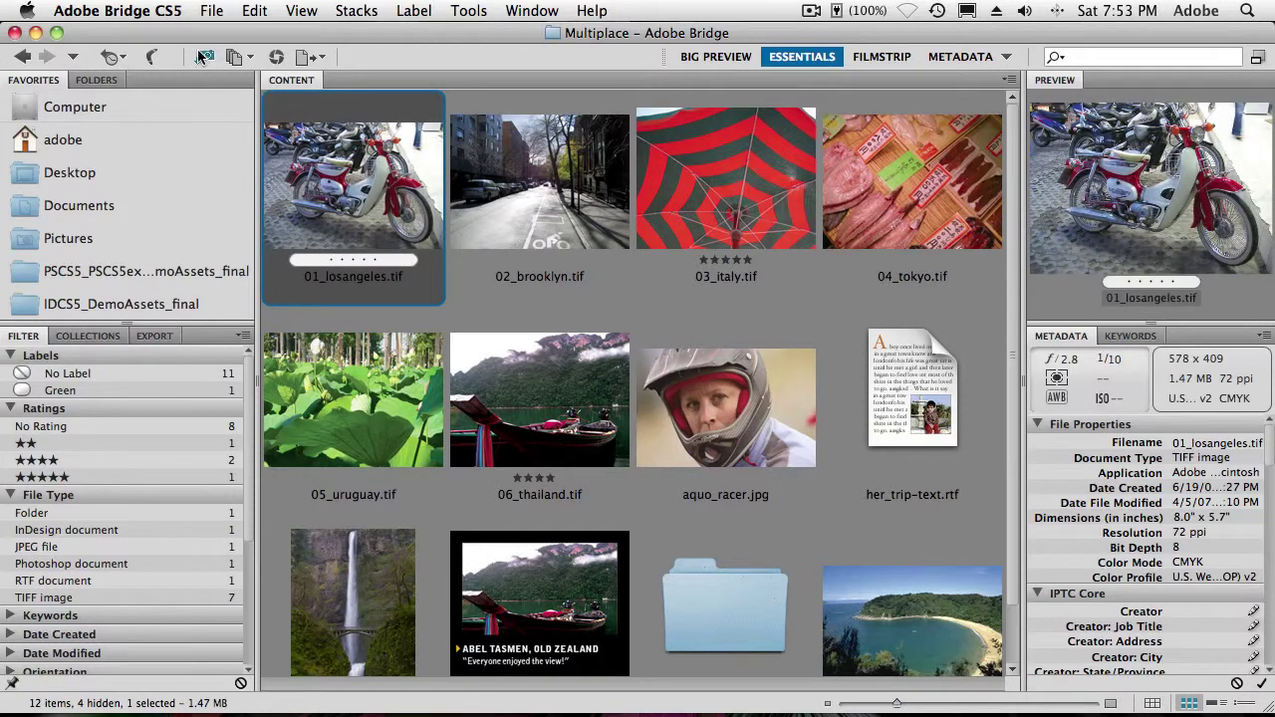
{"action": "left_click", "coordinate": [212, 11]}
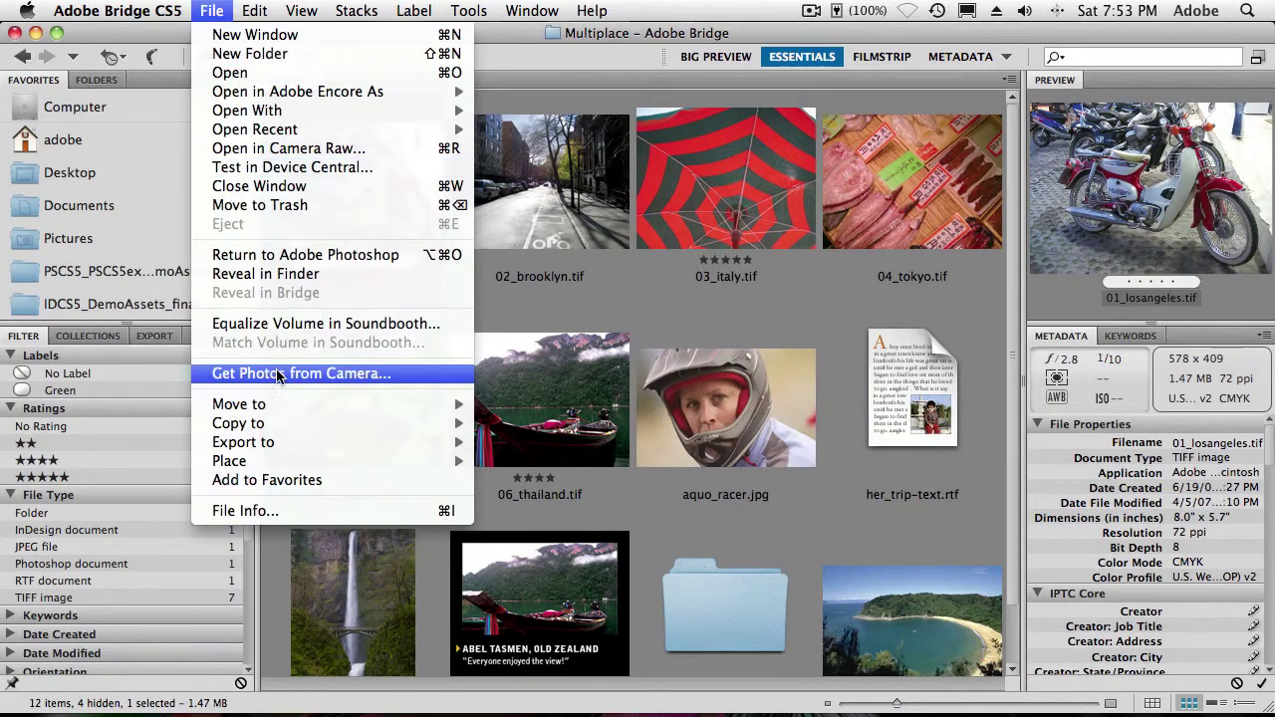
{"action": "mouse_move", "coordinate": [301, 462]}
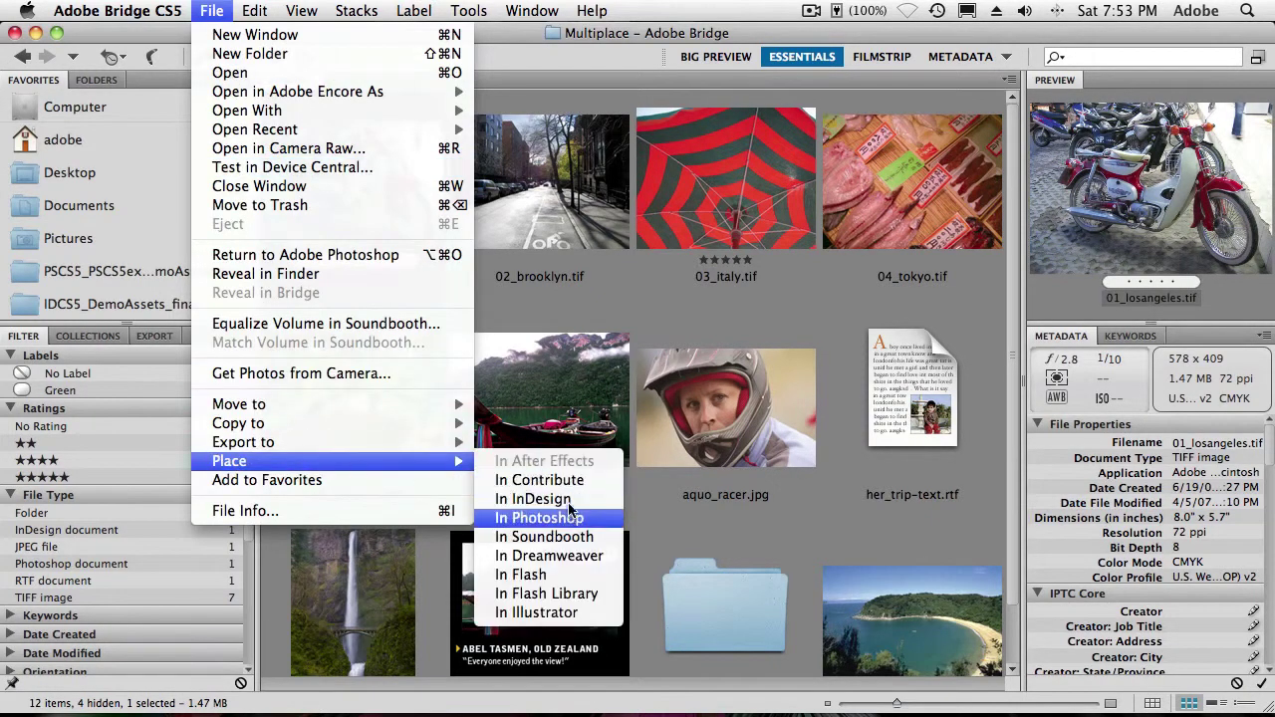
{"action": "left_click", "coordinate": [132, 9]}
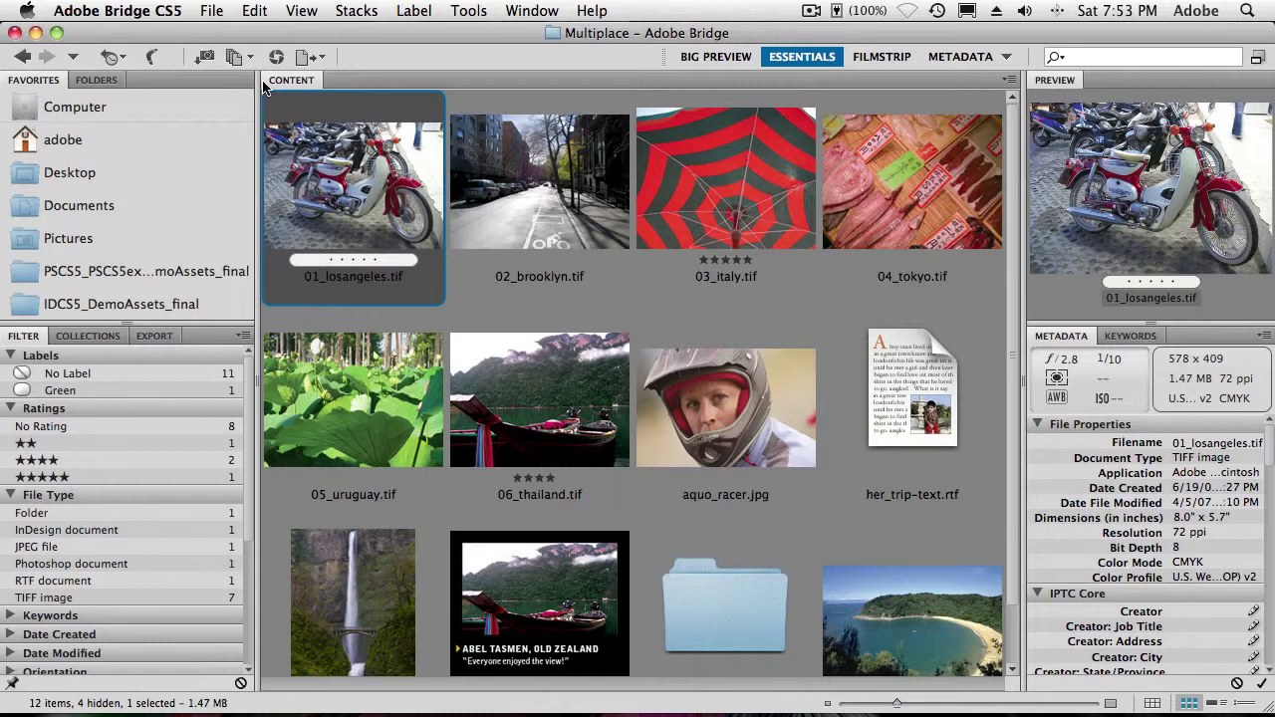
- Go up to the InDesign folder, enlarge Favorites, and add Multiplace as a favorite
{"action": "left_click", "coordinate": [73, 60]}
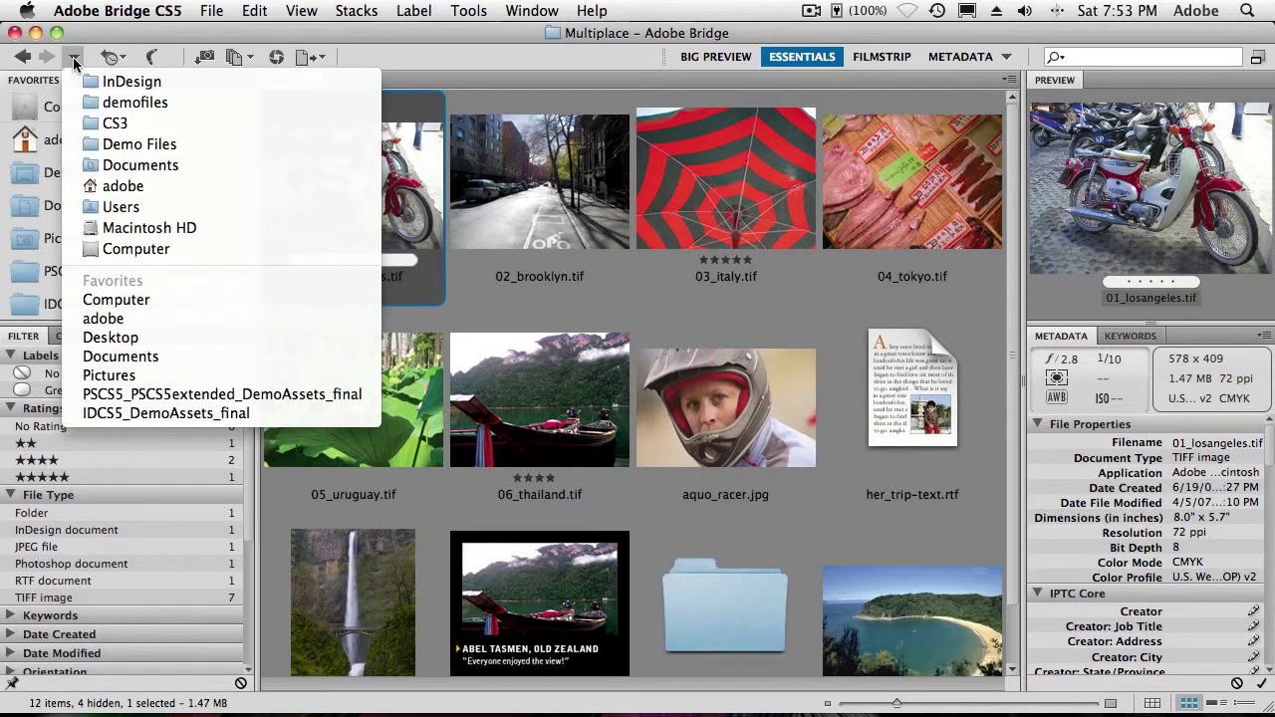
{"action": "left_click", "coordinate": [132, 82]}
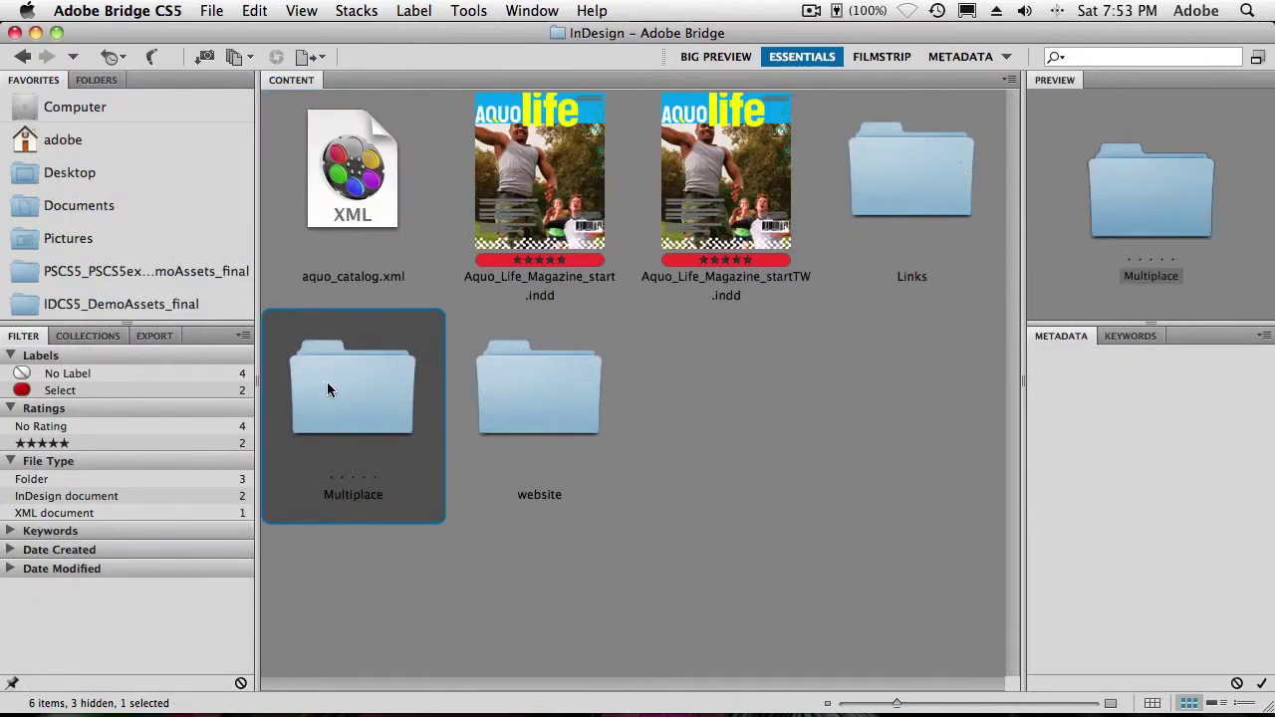
{"action": "left_click_drag", "start_coordinate": [128, 325], "coordinate": [126, 347]}
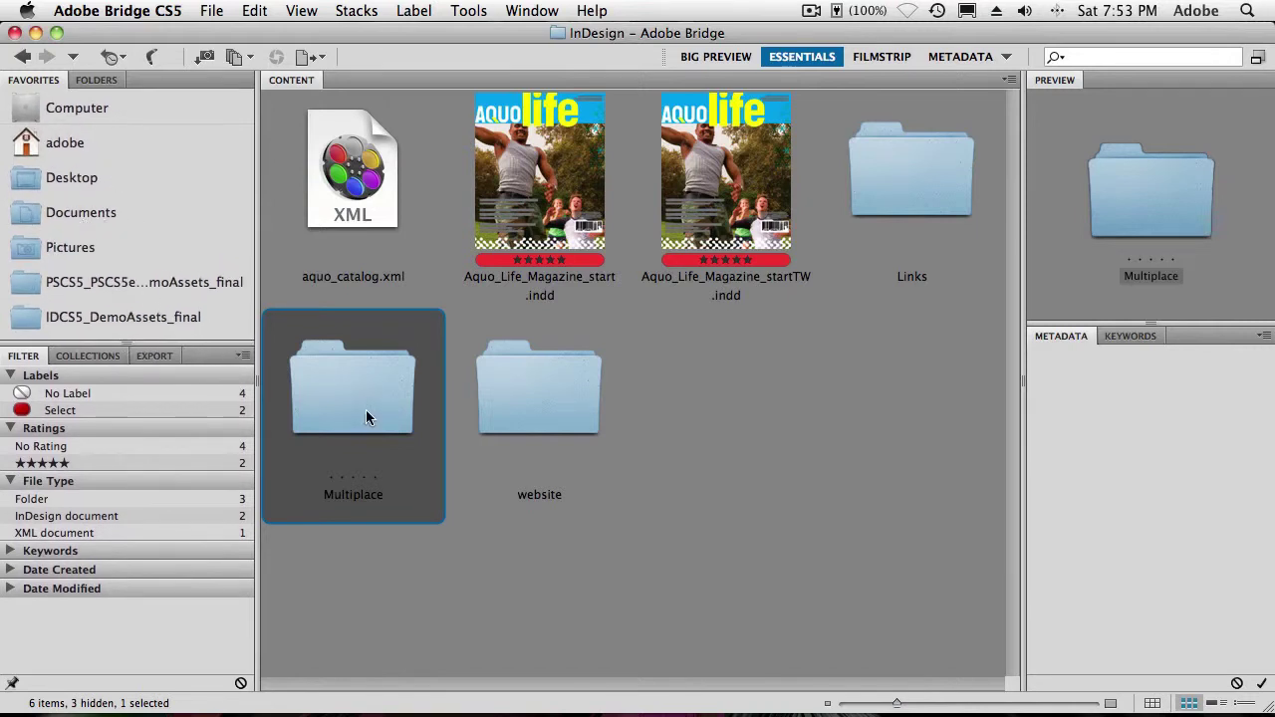
{"action": "left_click_drag", "start_coordinate": [366, 410], "coordinate": [197, 335]}
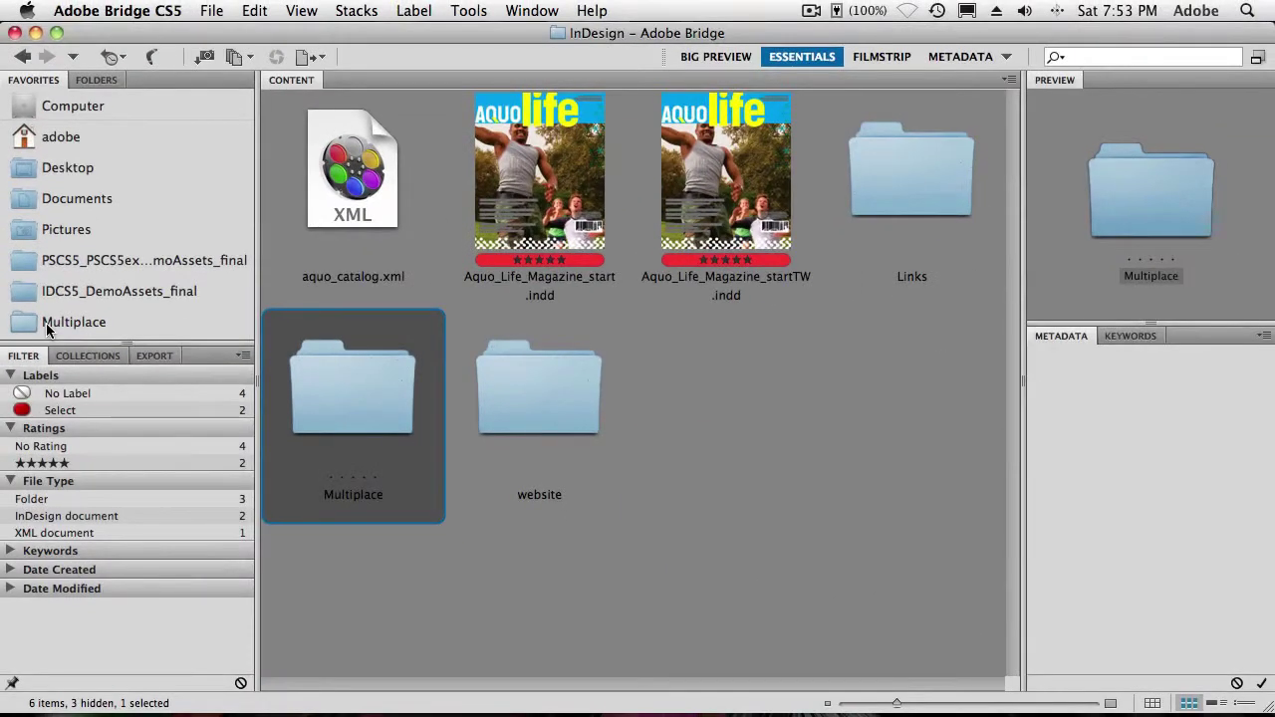
{"action": "right_click", "coordinate": [46, 323]}
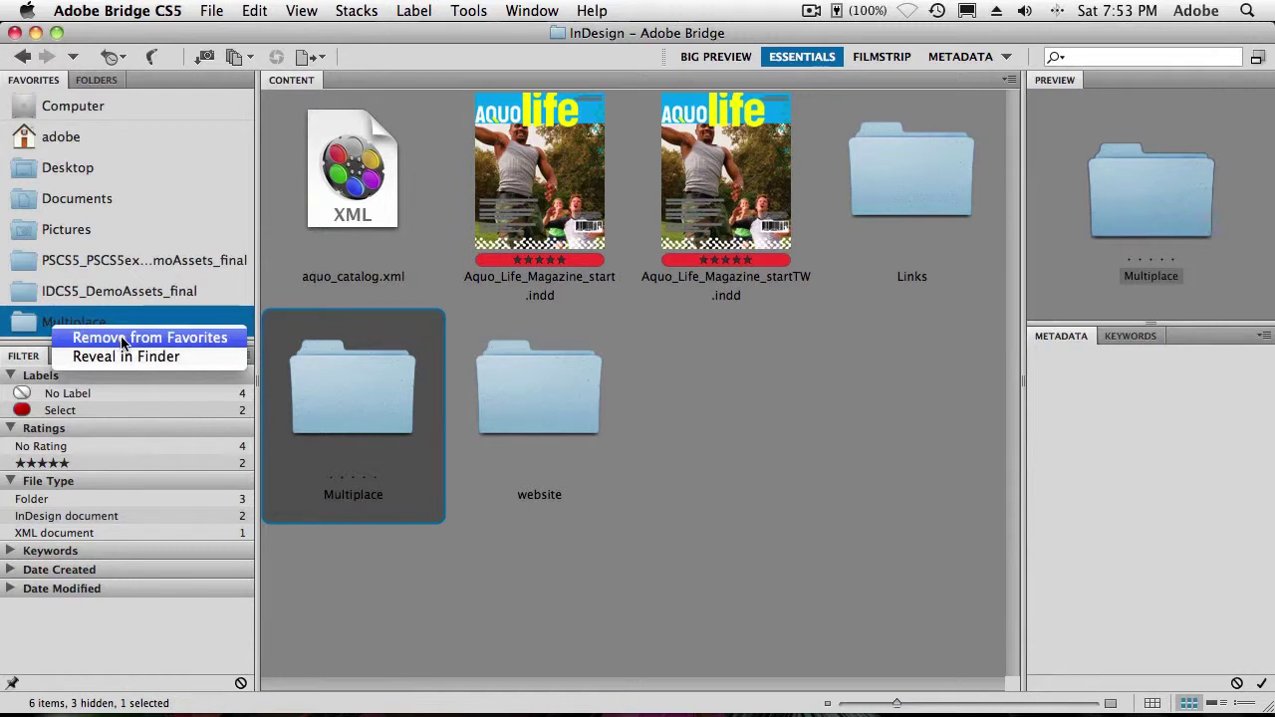
{"action": "left_click", "coordinate": [562, 593]}
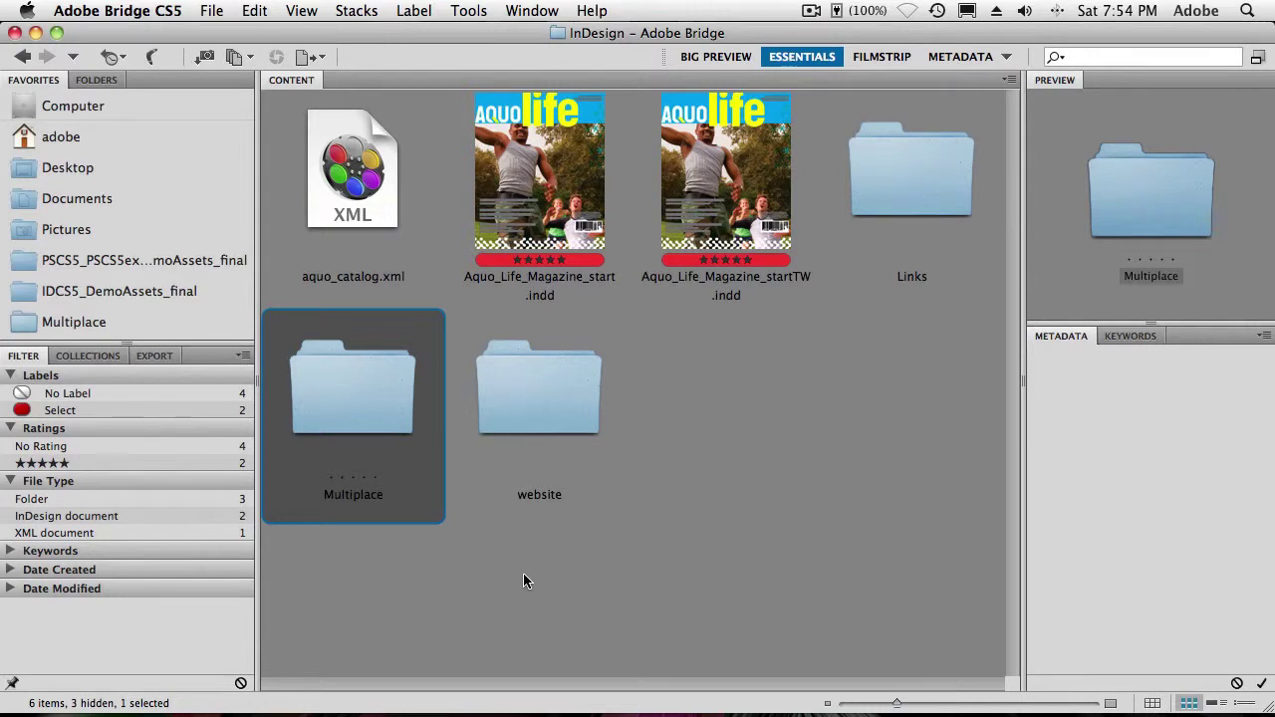
- Back in InDesign, show the Multiplace favorite's 12 items in Mini Bridge
{"action": "key", "text": "super+Tab"}
{"action": "key", "text": "super+Tab"}
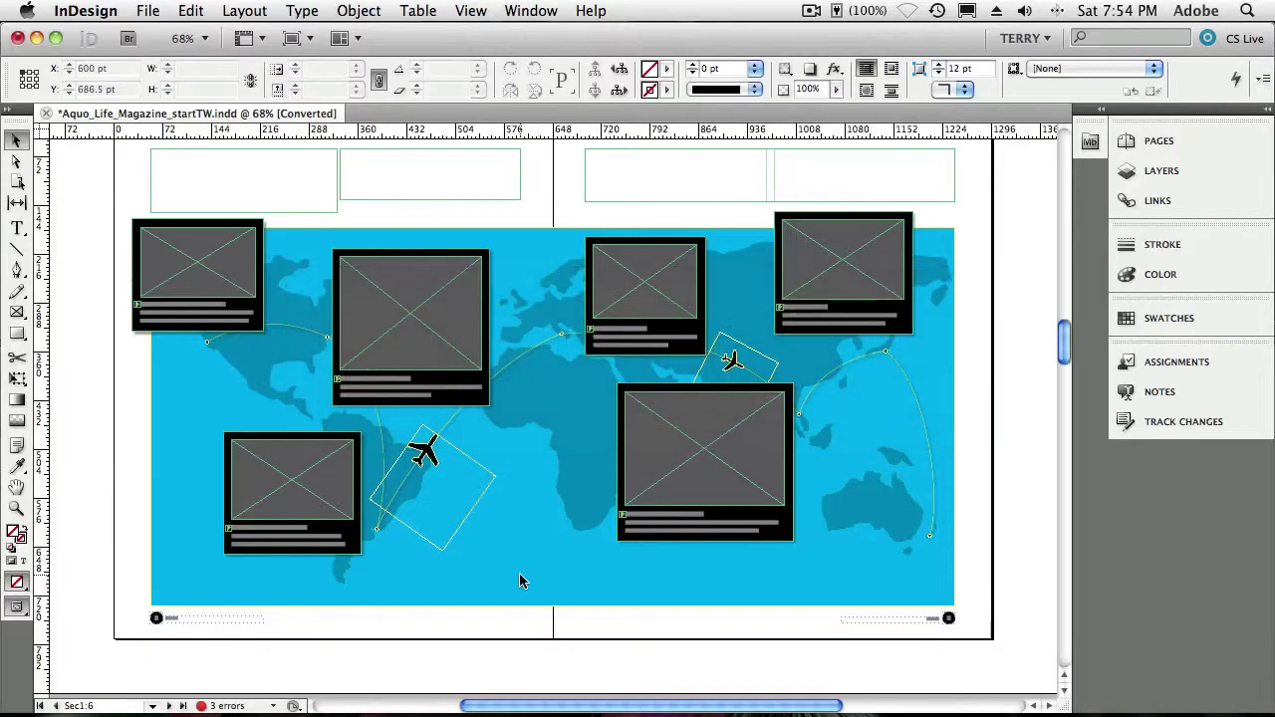
{"action": "left_click", "coordinate": [1090, 141]}
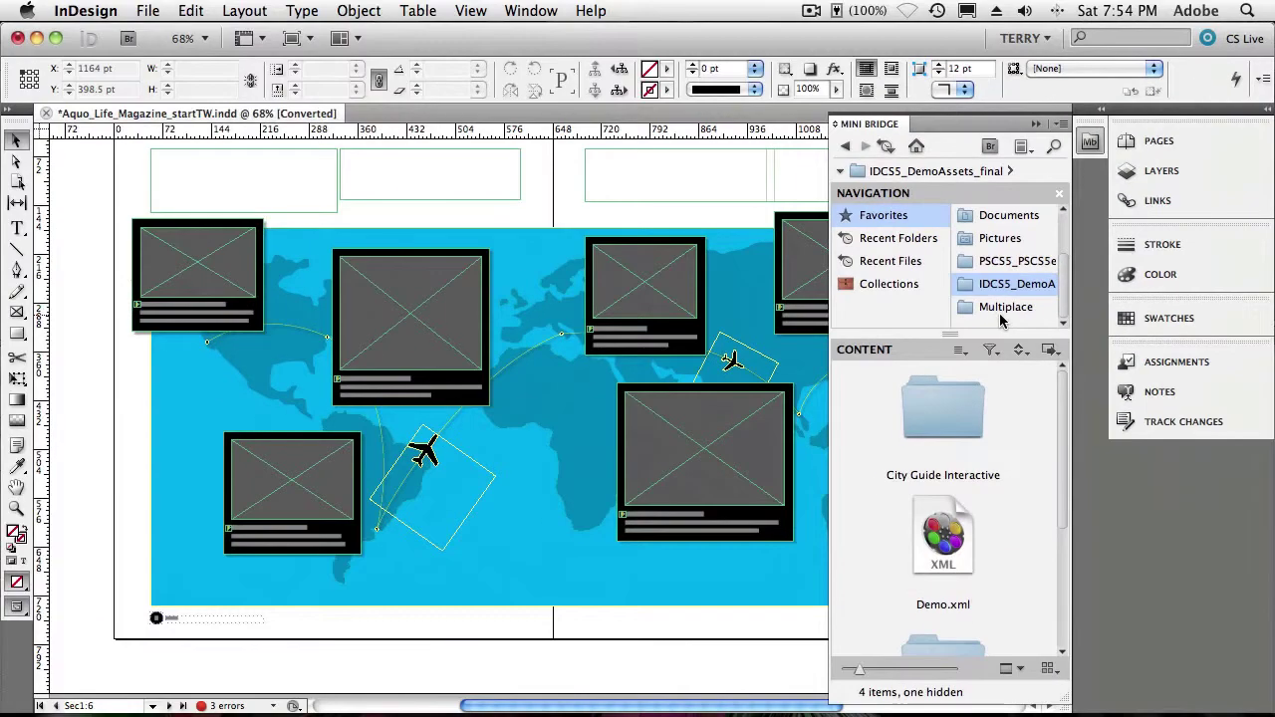
{"action": "left_click", "coordinate": [1006, 307]}
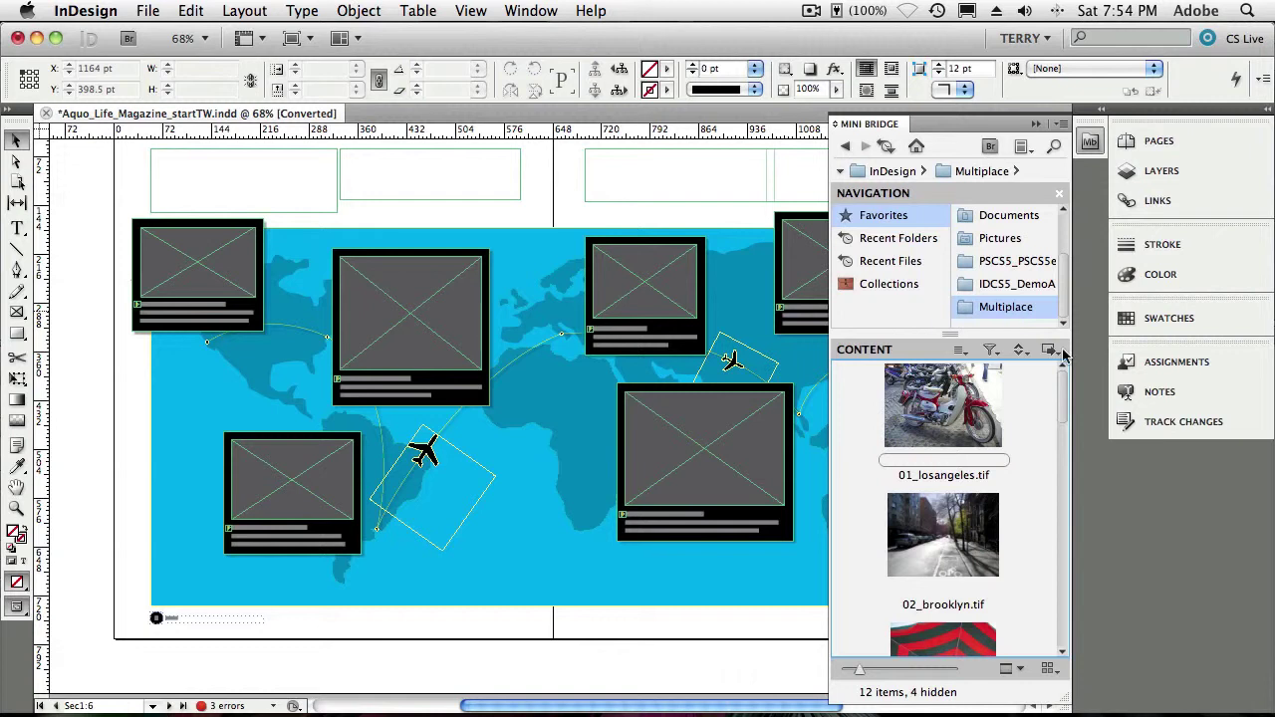
- Select all Multiplace files in Mini Bridge, load them for placing, and collapse Mini Bridge
{"action": "left_click_drag", "start_coordinate": [1062, 415], "coordinate": [1086, 384]}
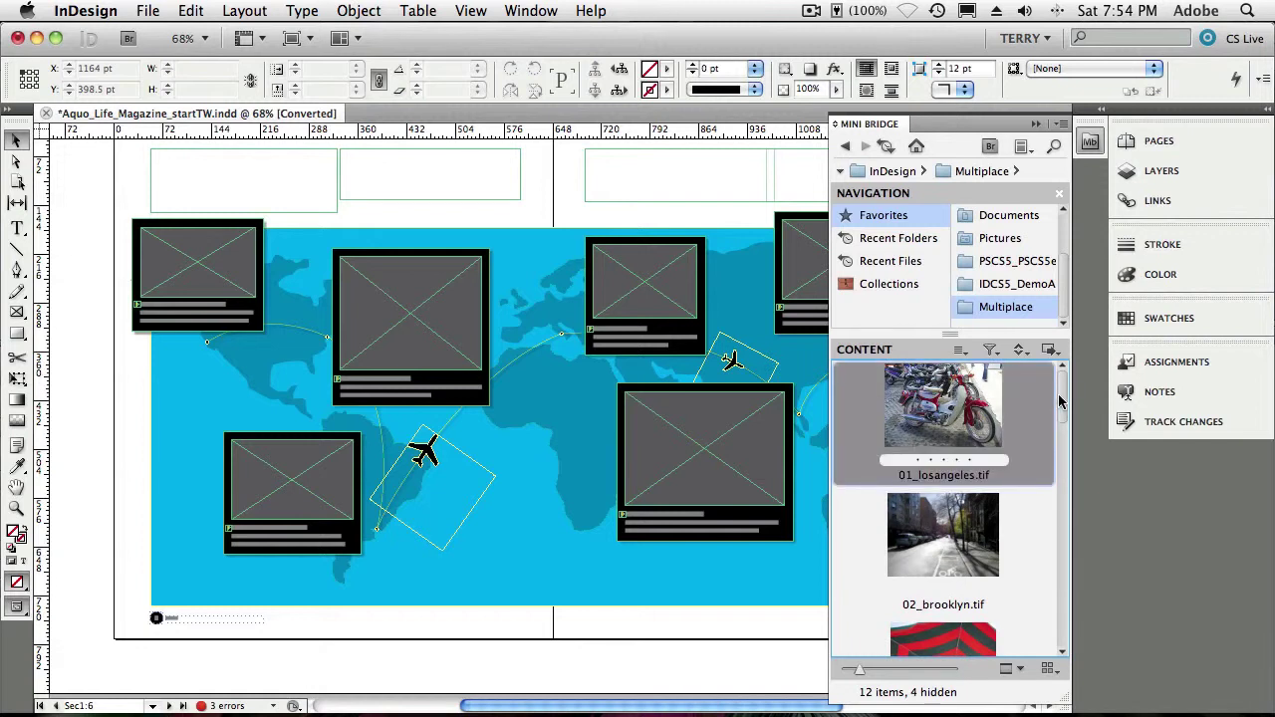
{"action": "left_click_drag", "start_coordinate": [1062, 400], "coordinate": [1058, 572]}
{"action": "scroll", "coordinate": [1058, 572], "scroll_direction": "down", "scroll_amount": 5}
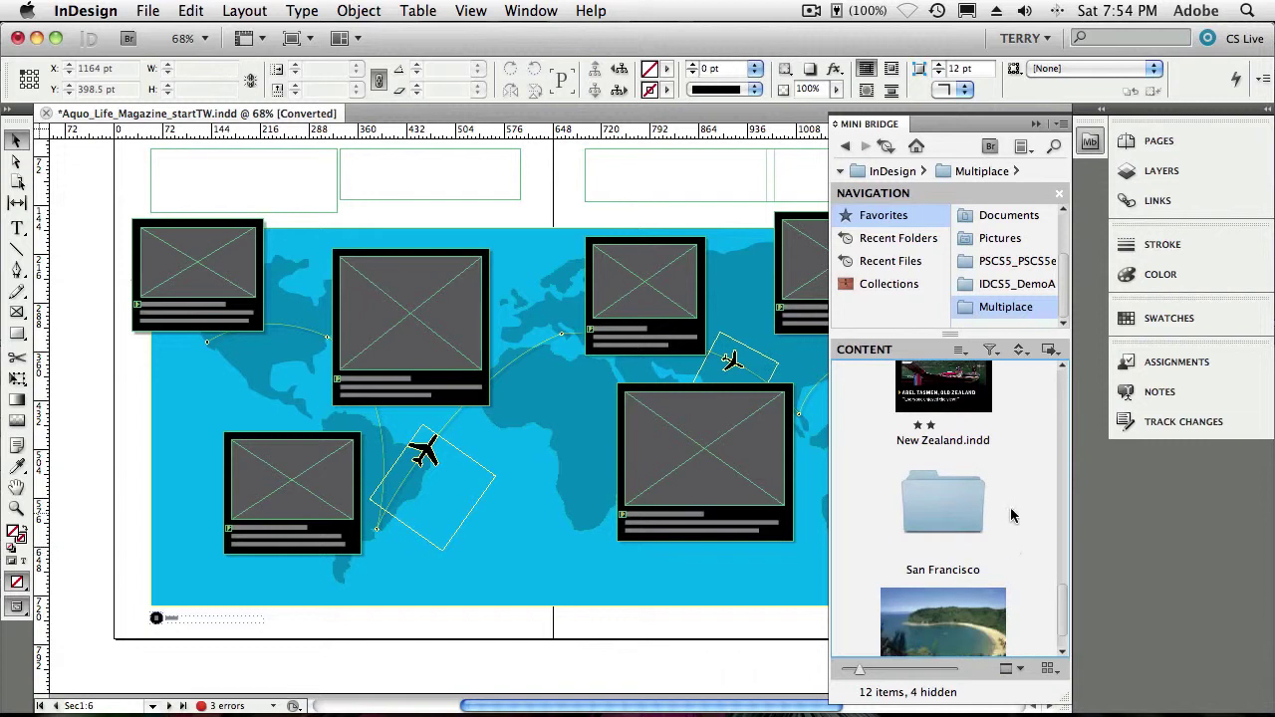
{"action": "left_click", "coordinate": [961, 402]}
{"action": "key", "text": "super+a"}
{"action": "scroll", "coordinate": [1050, 493], "scroll_direction": "up", "scroll_amount": 3}
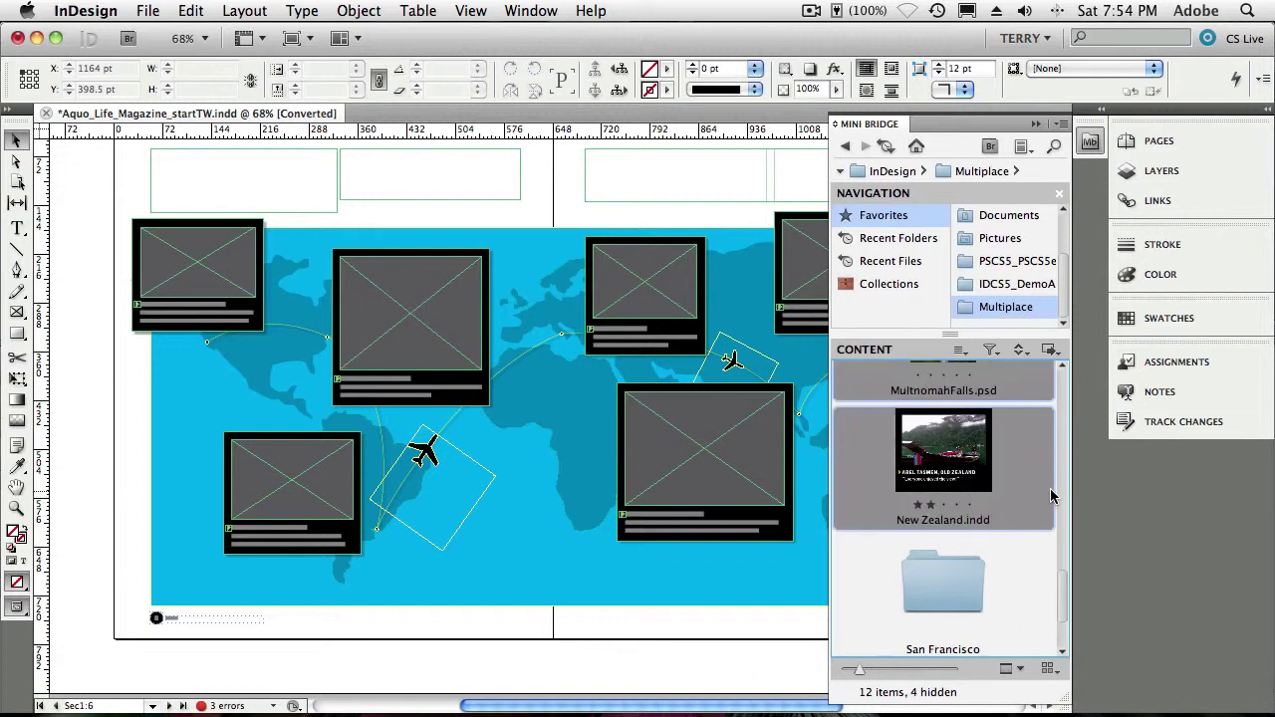
{"action": "scroll", "coordinate": [1050, 493], "scroll_direction": "up", "scroll_amount": 10}
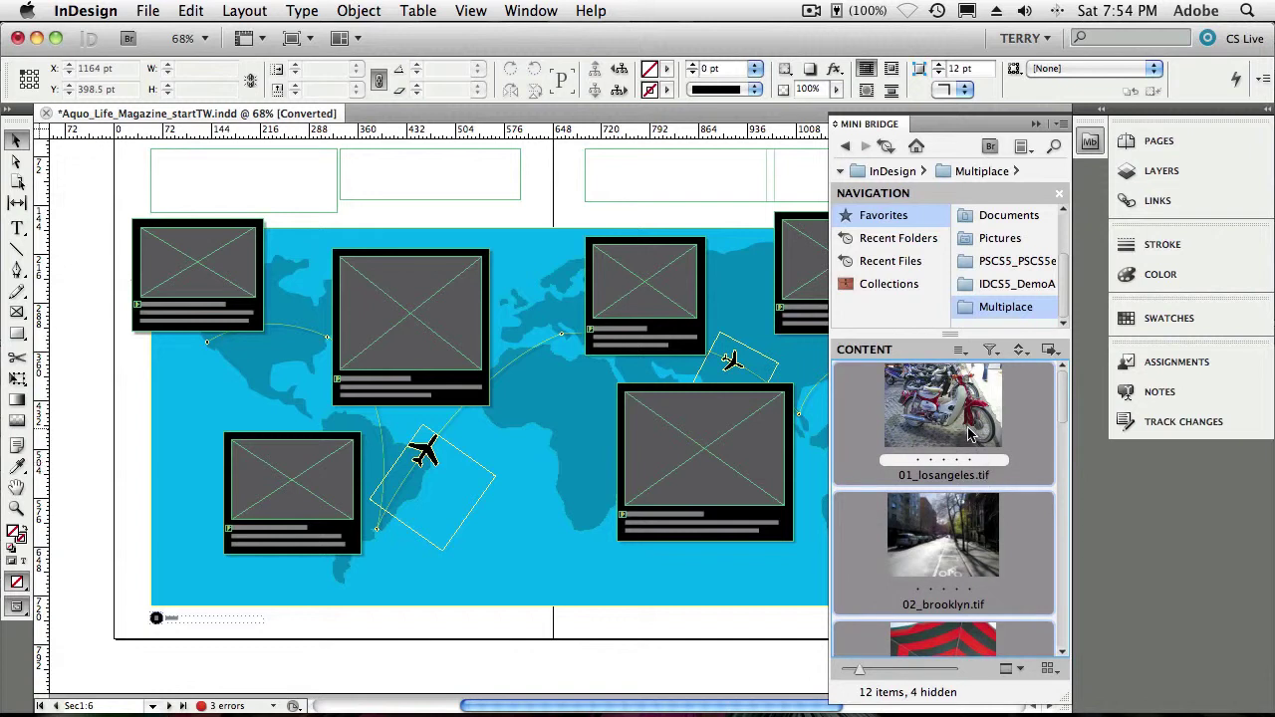
{"action": "left_click_drag", "start_coordinate": [956, 416], "coordinate": [547, 204]}
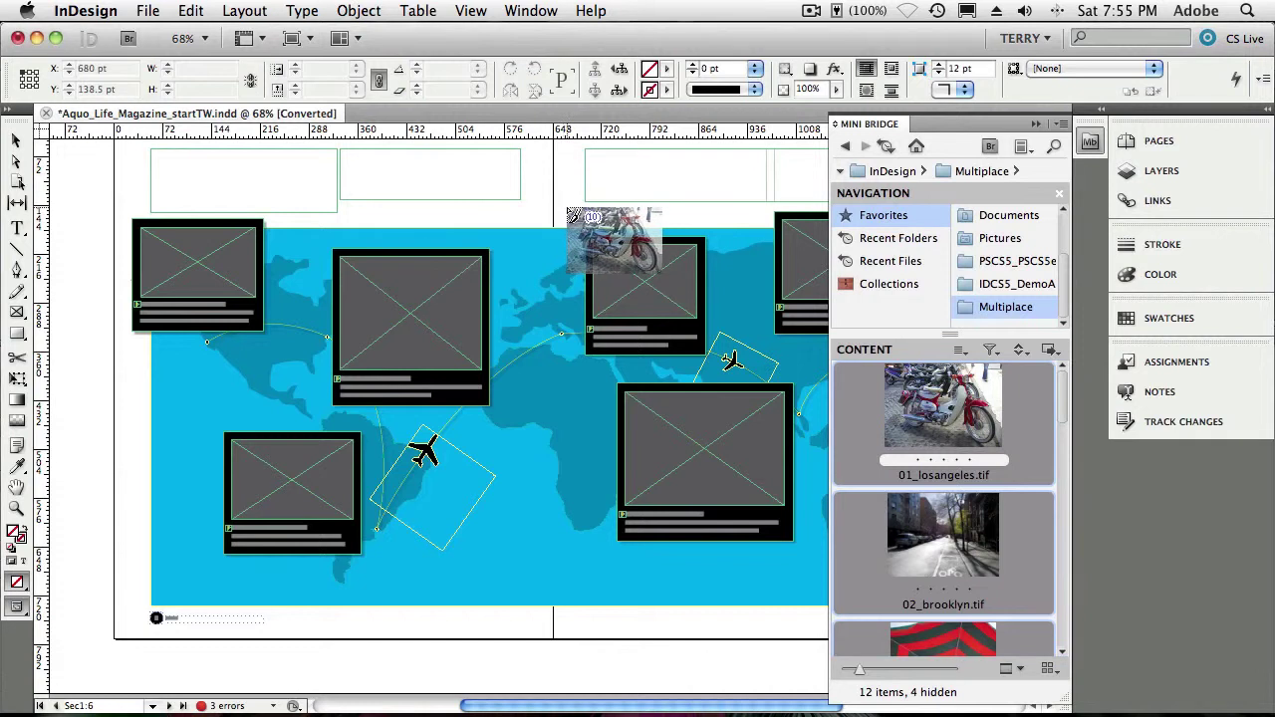
{"action": "left_click", "coordinate": [1036, 126]}
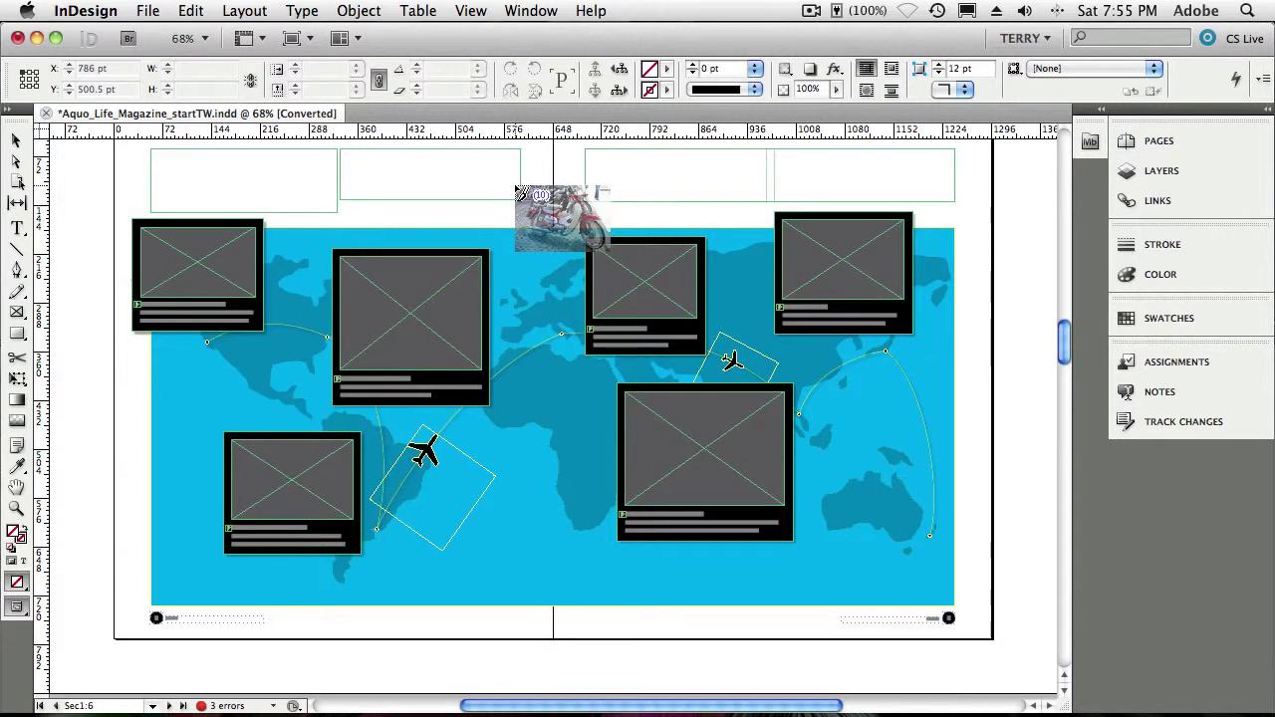
- Place the motorcycle photo in the large left frame and the street photo top-left
{"action": "key", "text": "Right"}
{"action": "key", "text": "Right"}
{"action": "key", "text": "Right"}
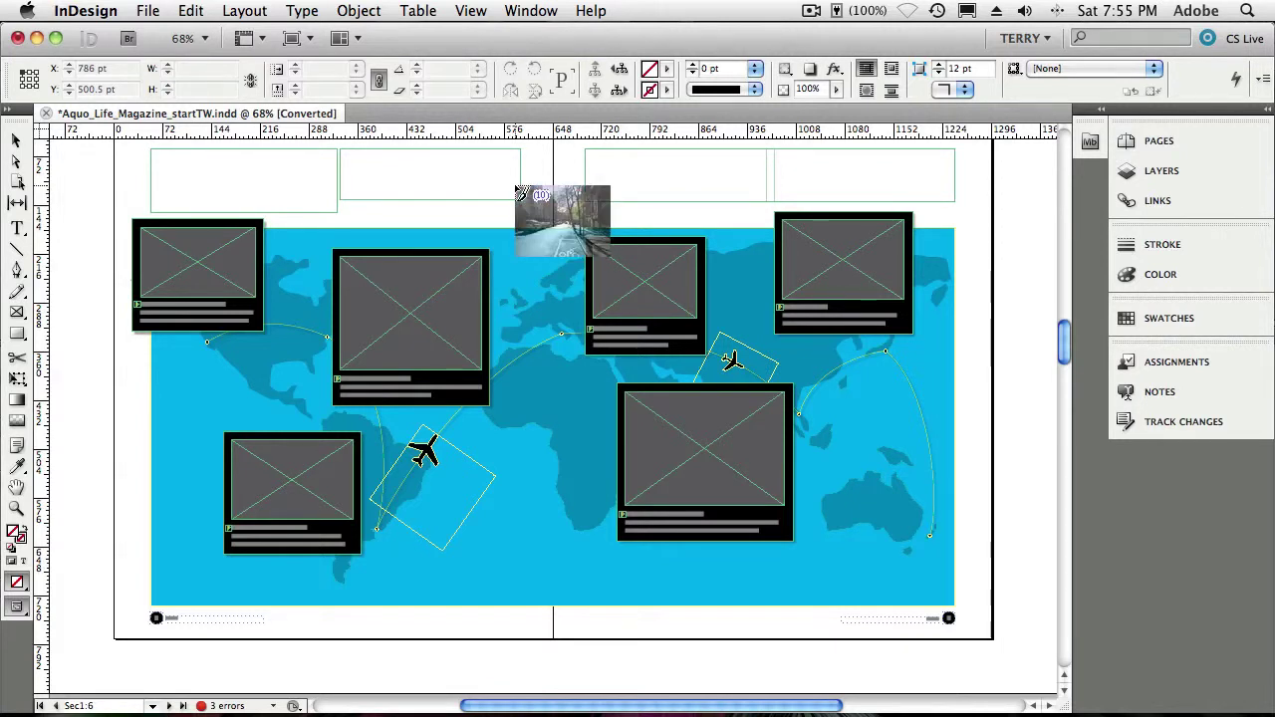
{"action": "key", "text": "Left"}
{"action": "key", "text": "Right"}
{"action": "key", "text": "Left"}
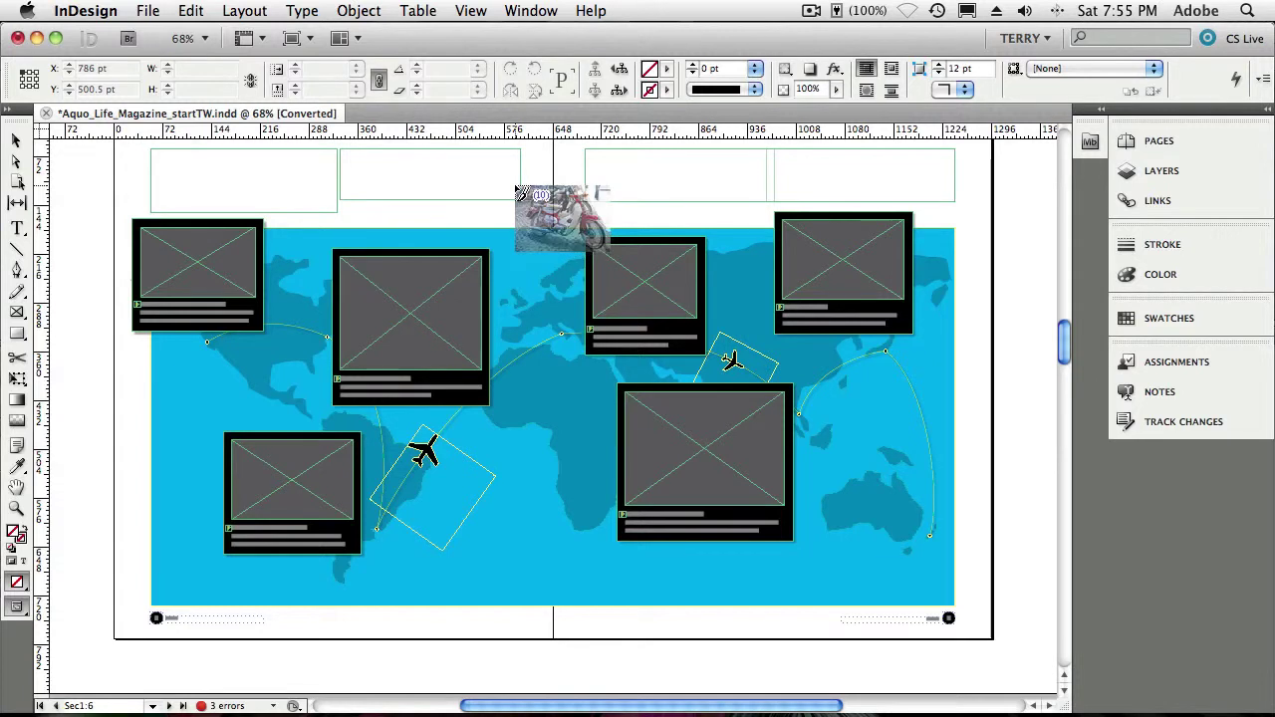
{"action": "left_click", "coordinate": [388, 314]}
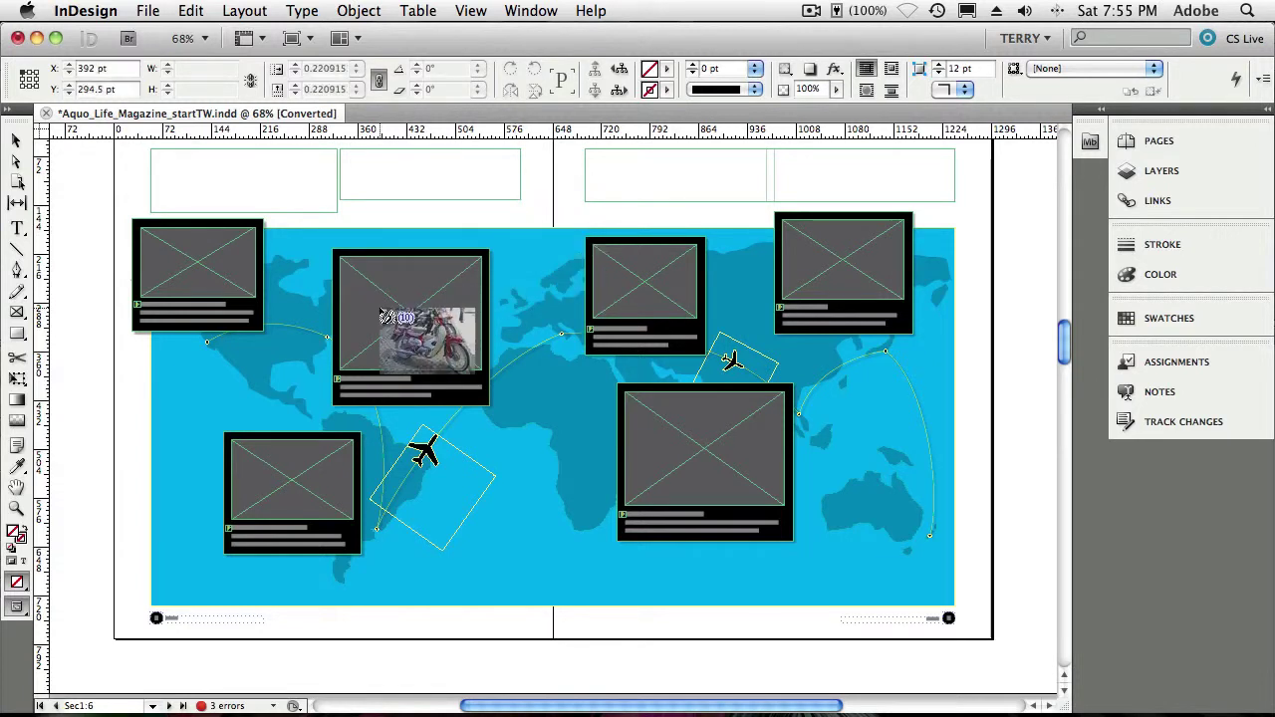
{"action": "key", "text": "Left"}
{"action": "left_click", "coordinate": [221, 271]}
- Place the red-green, food, leaves and boat photos, then flow the trip story top-left
{"action": "left_click", "coordinate": [294, 444]}
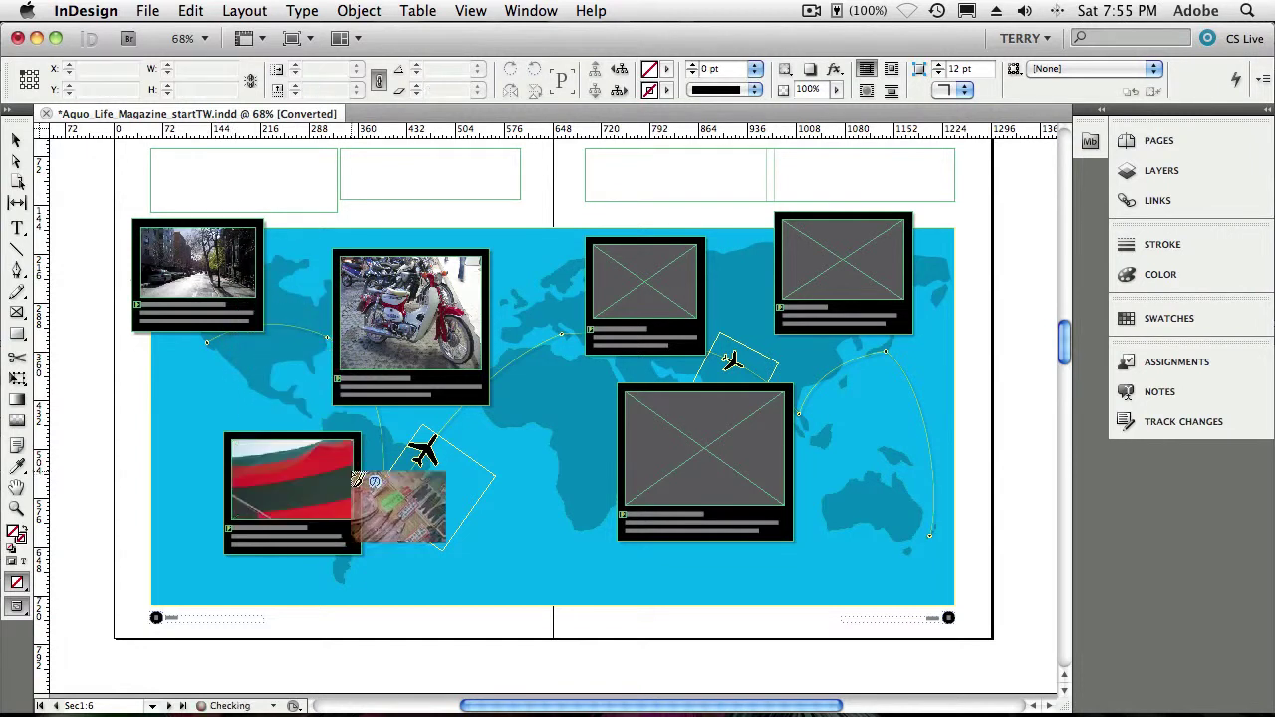
{"action": "left_click", "coordinate": [874, 254]}
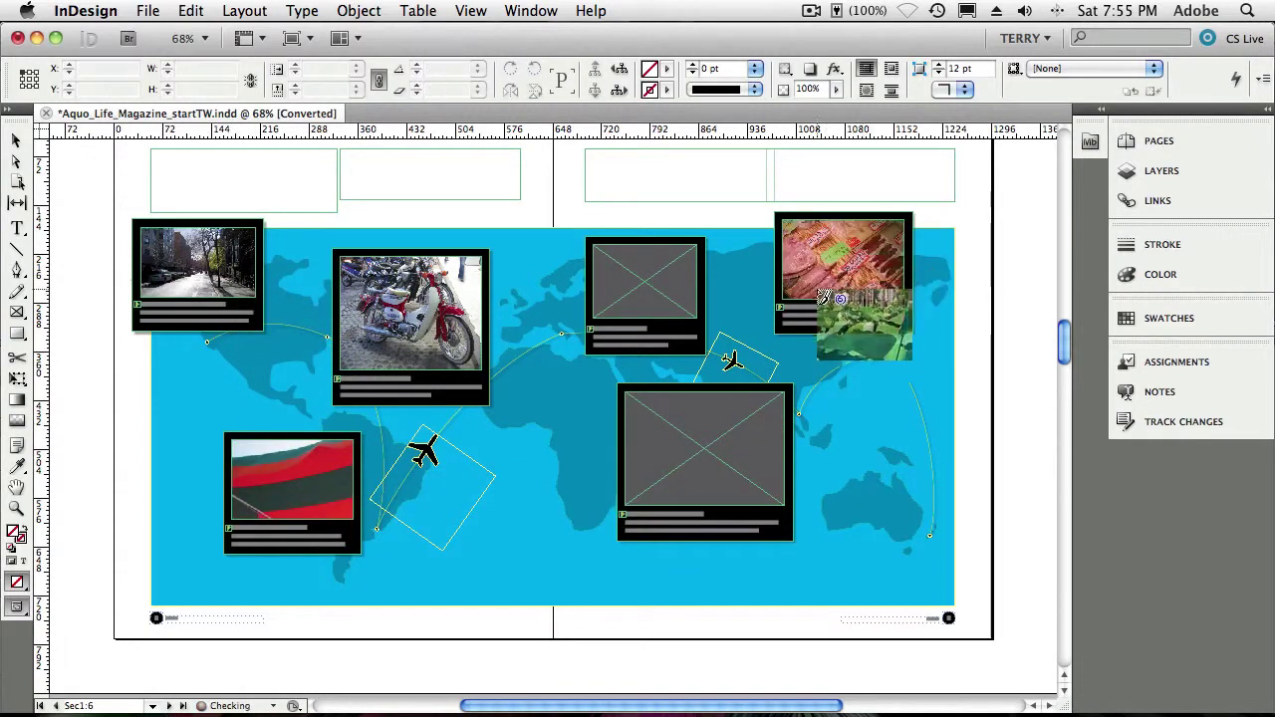
{"action": "left_click", "coordinate": [603, 289]}
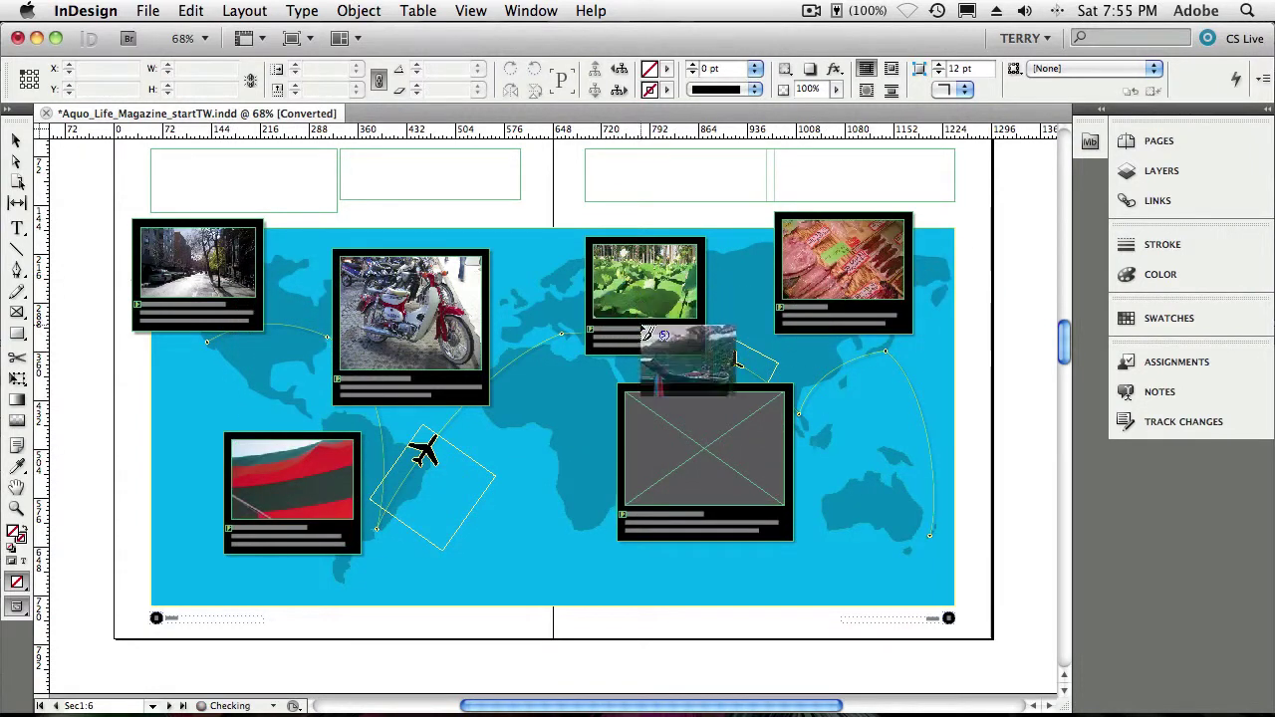
{"action": "left_click", "coordinate": [697, 458]}
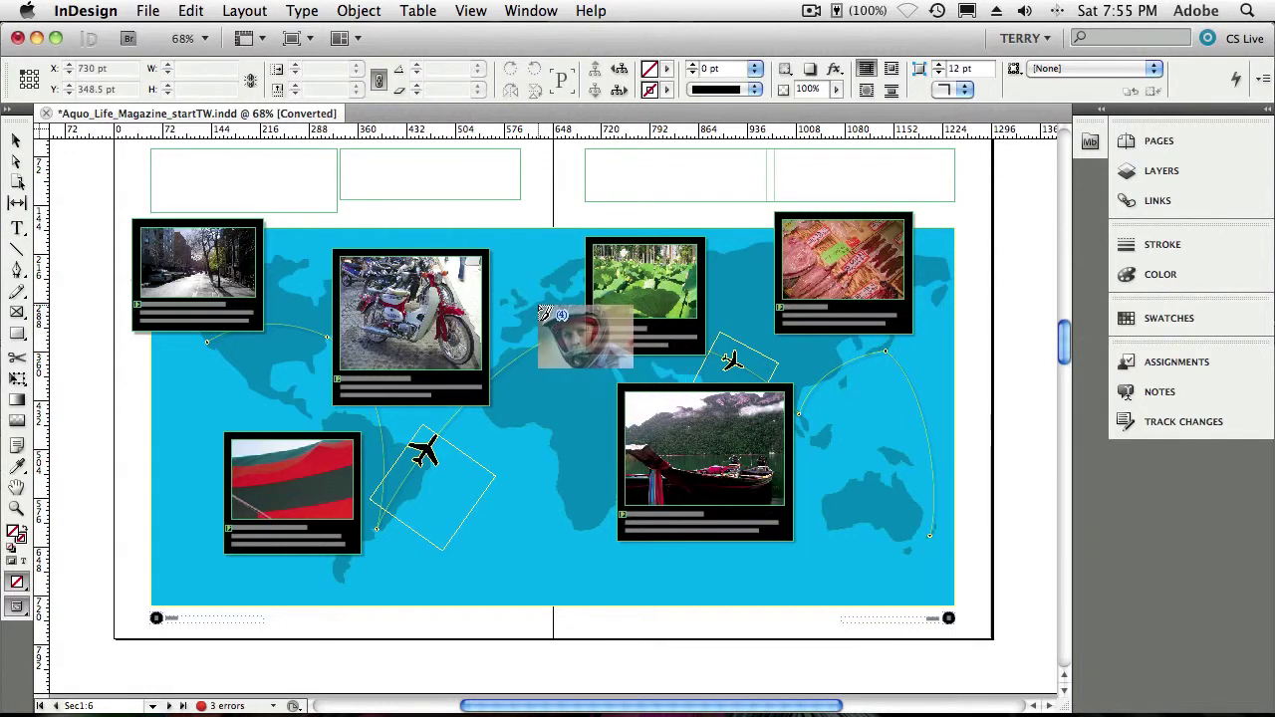
{"action": "key", "text": "Right"}
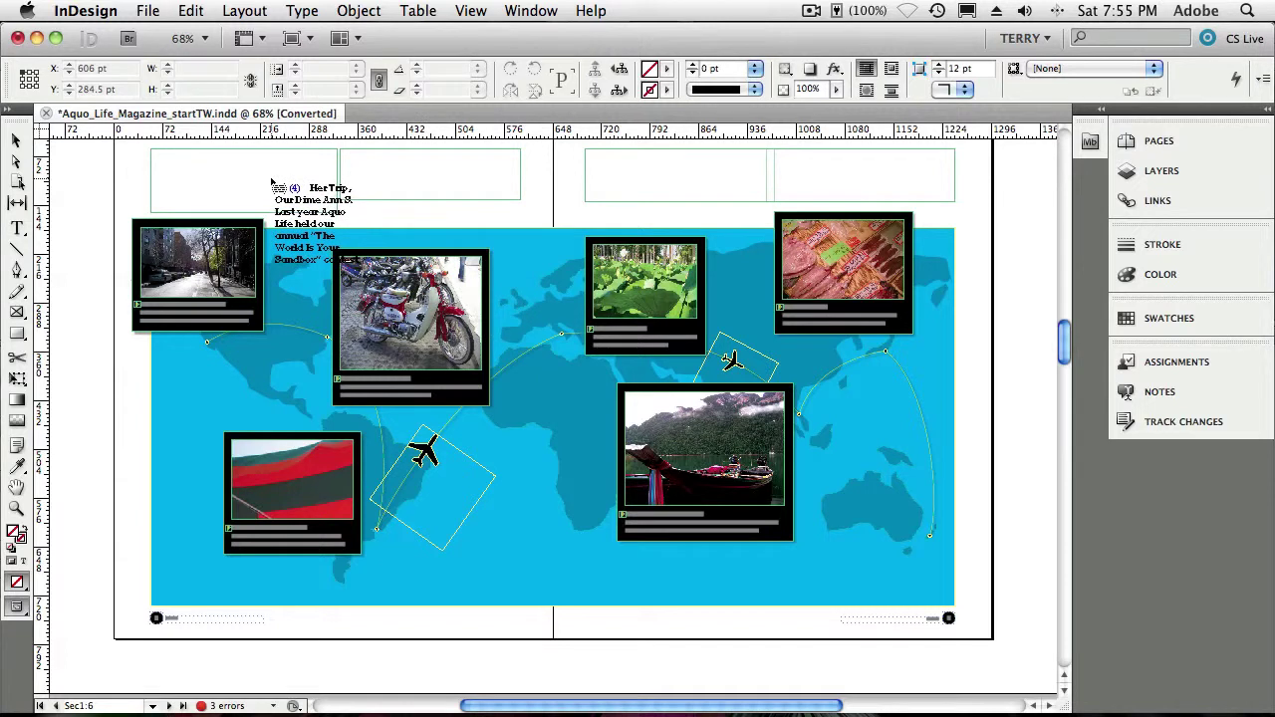
{"action": "left_click", "coordinate": [271, 184]}
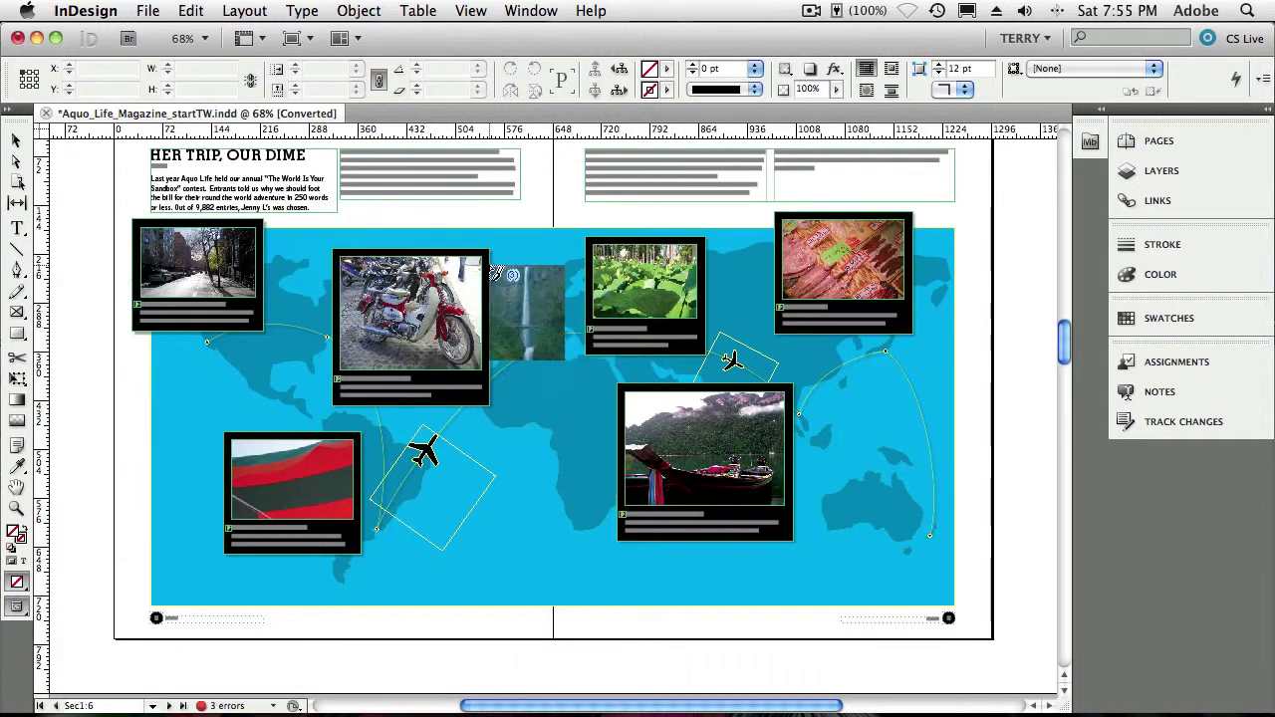
{"action": "key", "text": "Right"}
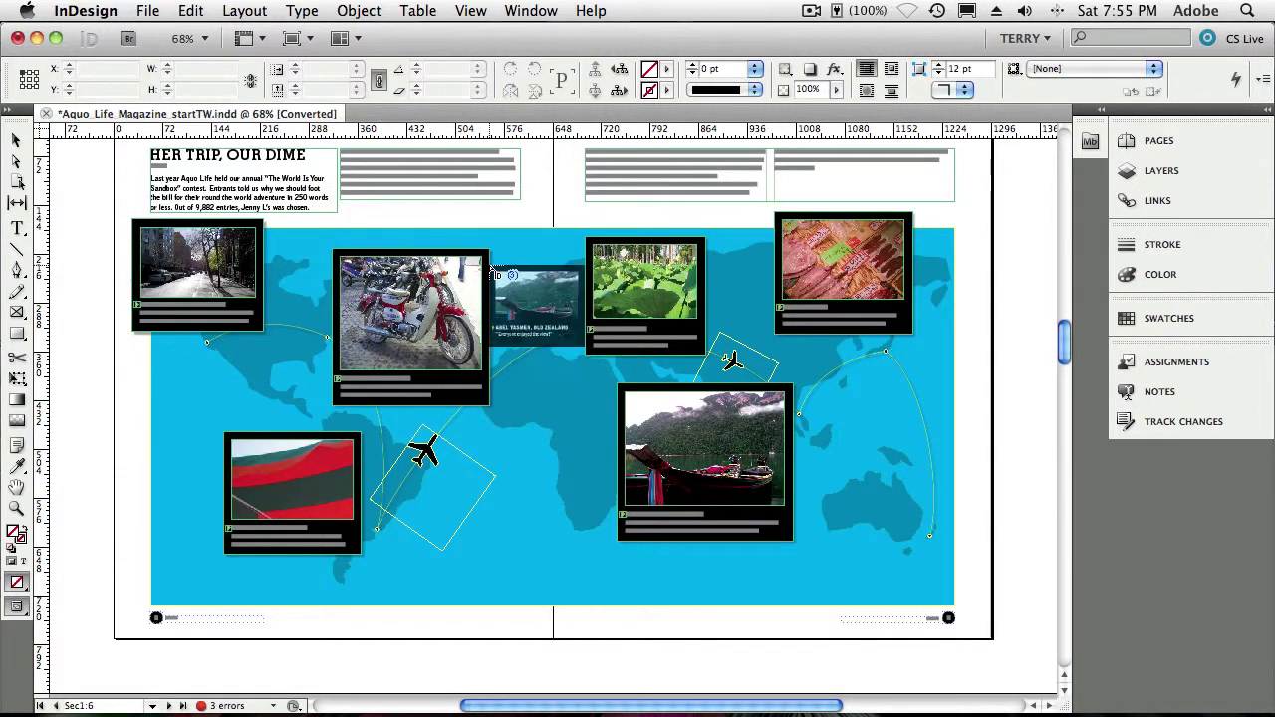
- Place the New Zealand.indd layout into the large lower-right boat frame
{"action": "left_click", "coordinate": [651, 428]}
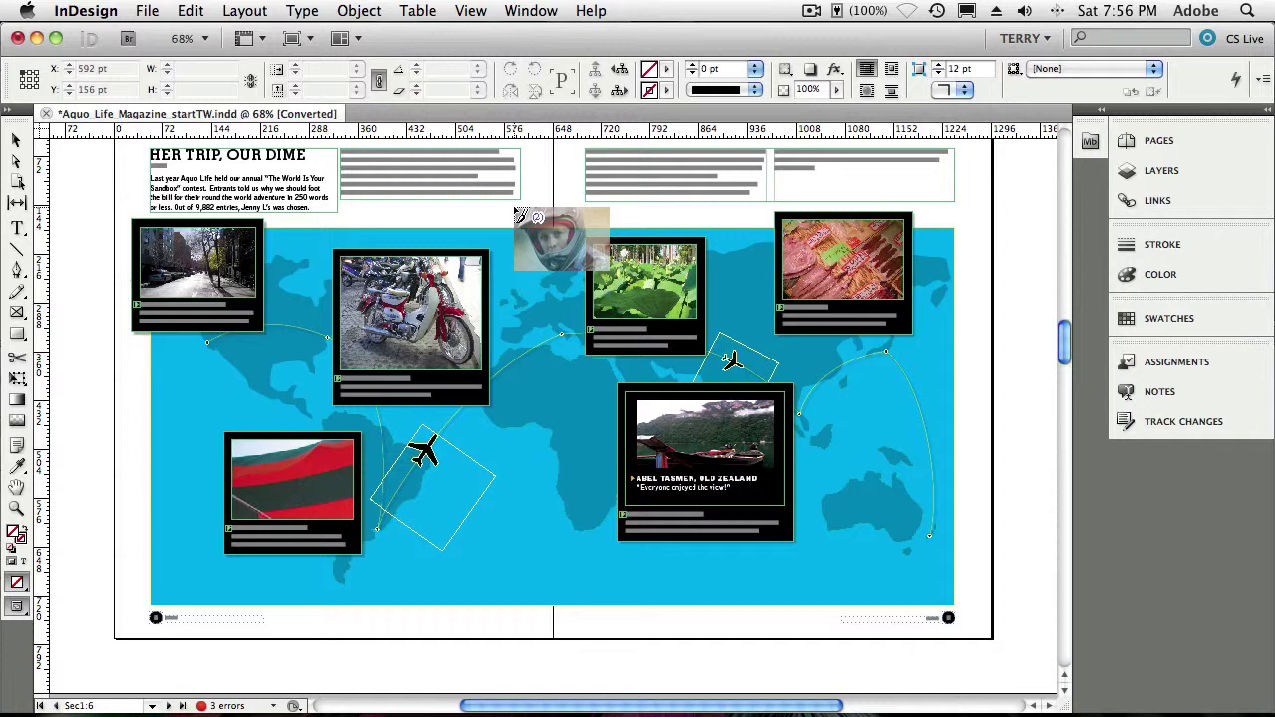
- Discard the remaining loaded items, select the Abel Tasmen frame, and zoom to 200%
{"action": "left_click", "coordinate": [18, 143]}
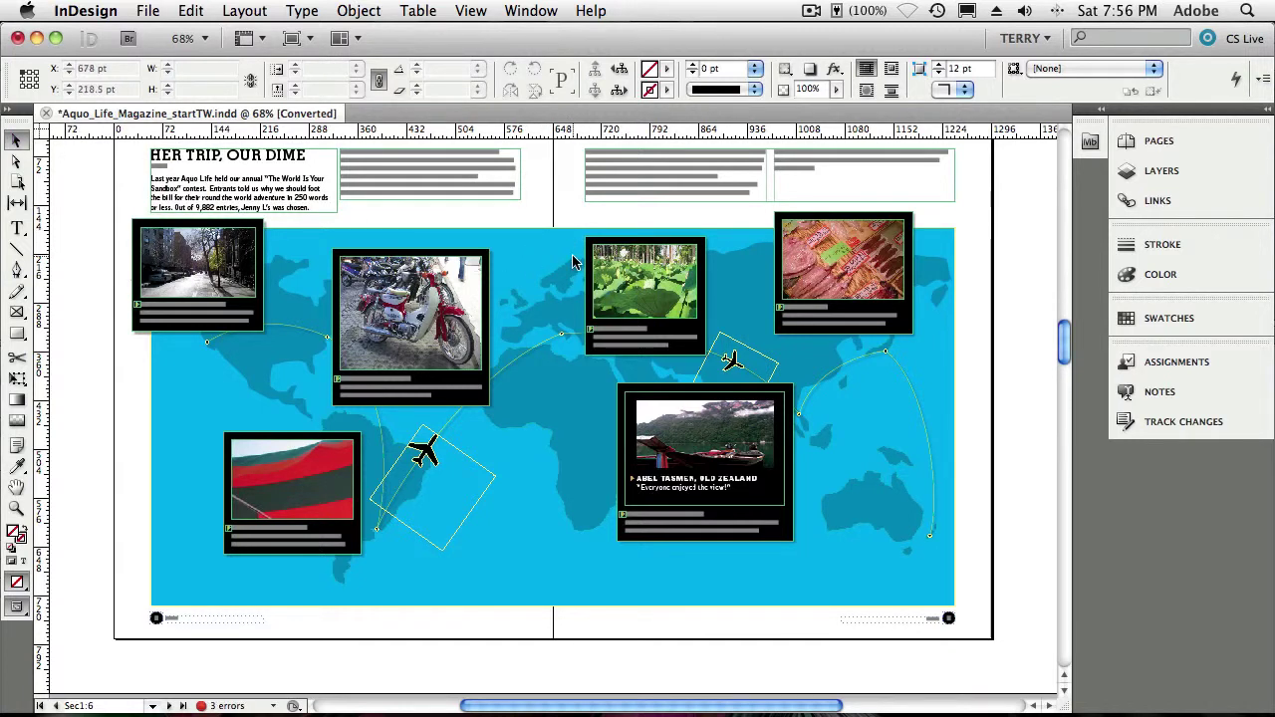
{"action": "left_click", "coordinate": [680, 437]}
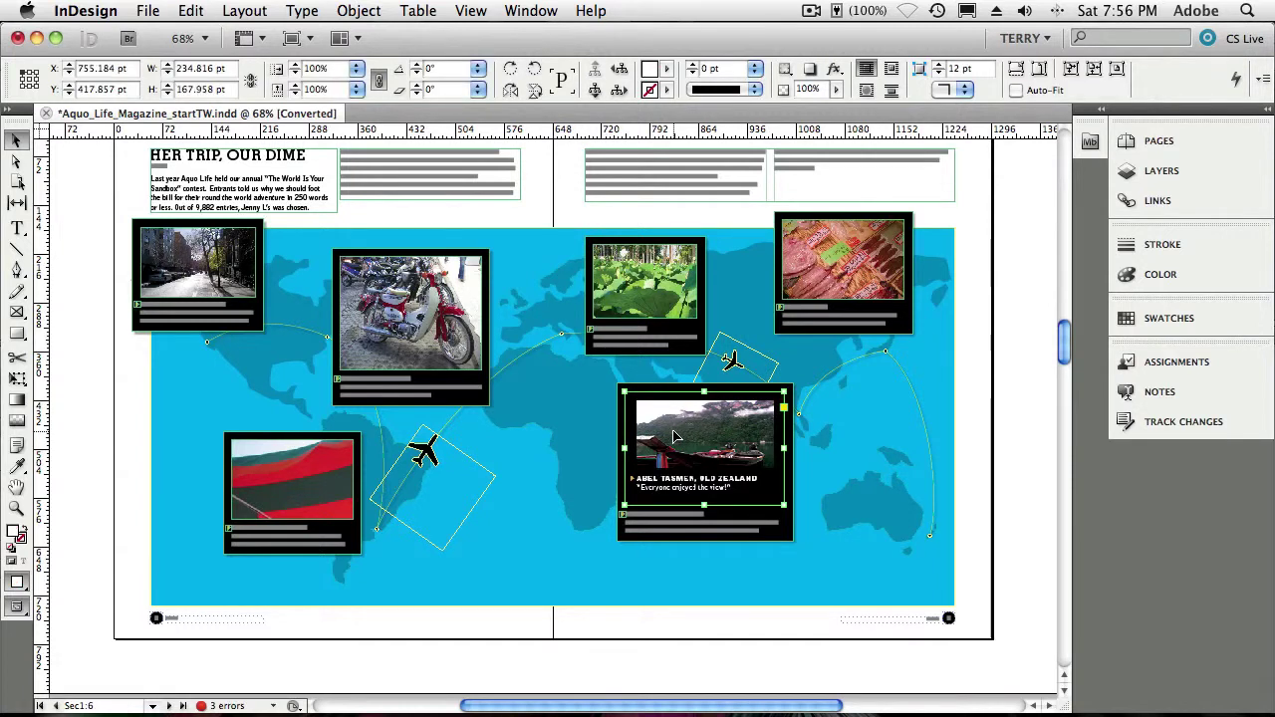
{"action": "key", "text": "super+2"}
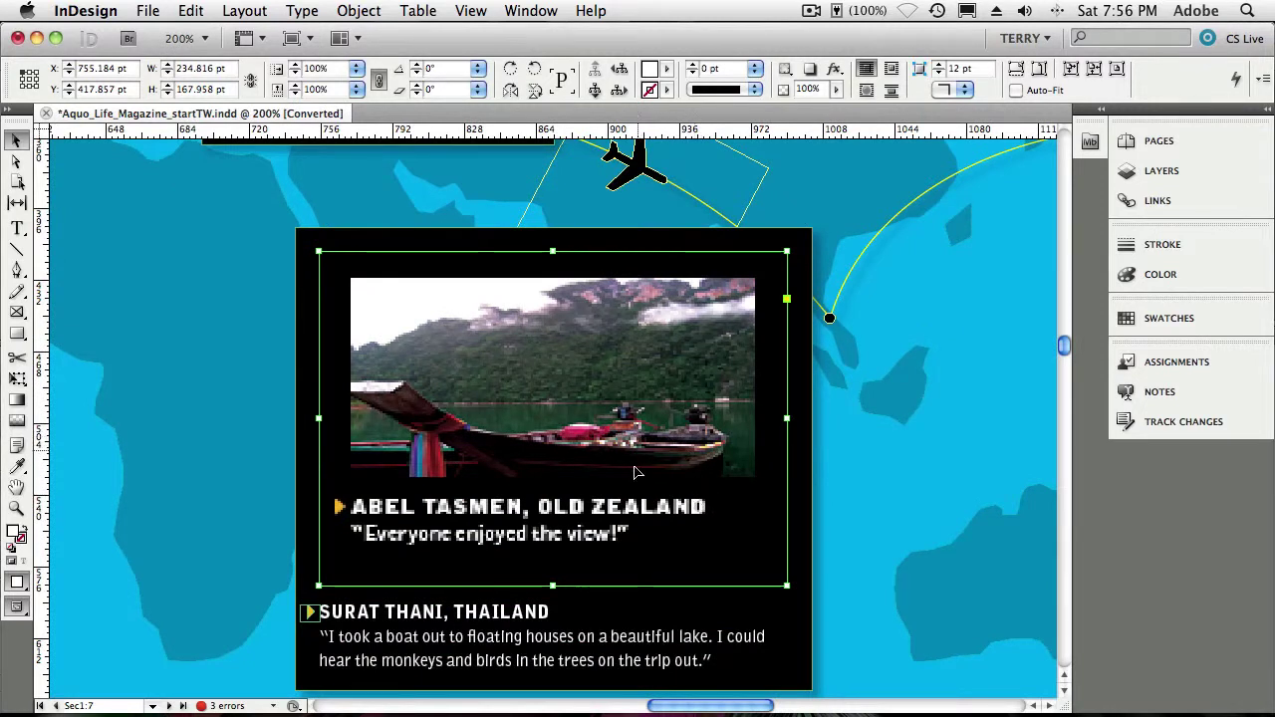
- Show the placed file's Link Info and scale the graphic up to 134.5%
{"action": "left_click", "coordinate": [1154, 201]}
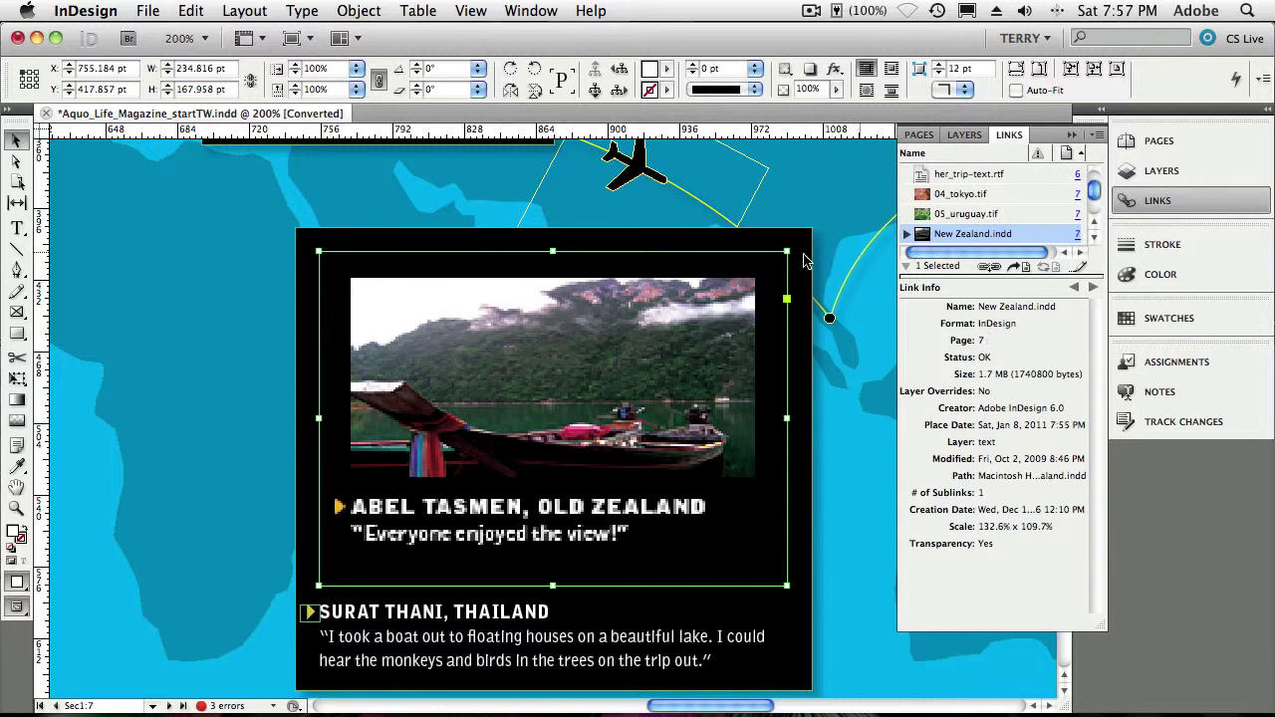
{"action": "mouse_move", "coordinate": [787, 251]}
{"action": "left_mouse_down"}
{"action": "mouse_move", "coordinate": [654, 319]}
{"action": "mouse_move", "coordinate": [623, 356]}
{"action": "mouse_move", "coordinate": [701, 285]}
{"action": "mouse_move", "coordinate": [769, 253]}
{"action": "mouse_move", "coordinate": [632, 342]}
{"action": "mouse_move", "coordinate": [755, 250]}
{"action": "mouse_move", "coordinate": [793, 247]}
{"action": "left_mouse_up"}
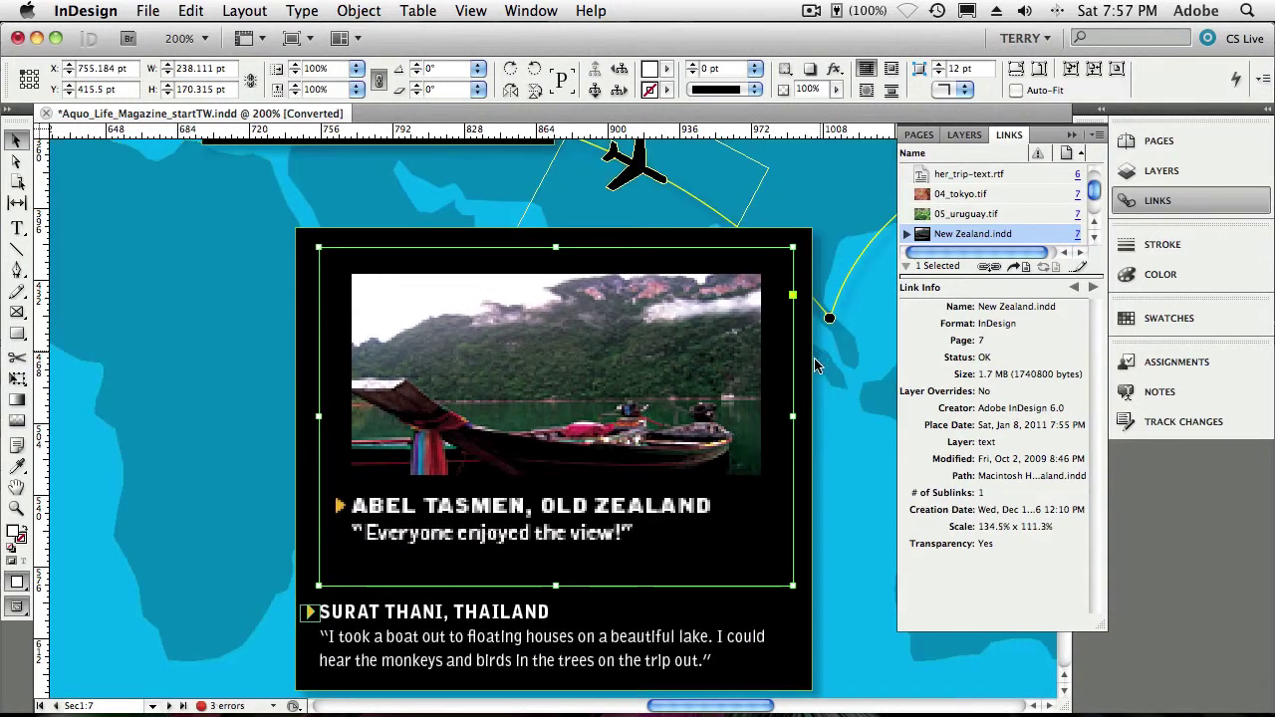
{"action": "mouse_move", "coordinate": [753, 399]}
- Dock the Effects panel in the side group and check the graphic's opacity, leaving it 100%
{"action": "left_click", "coordinate": [529, 12]}
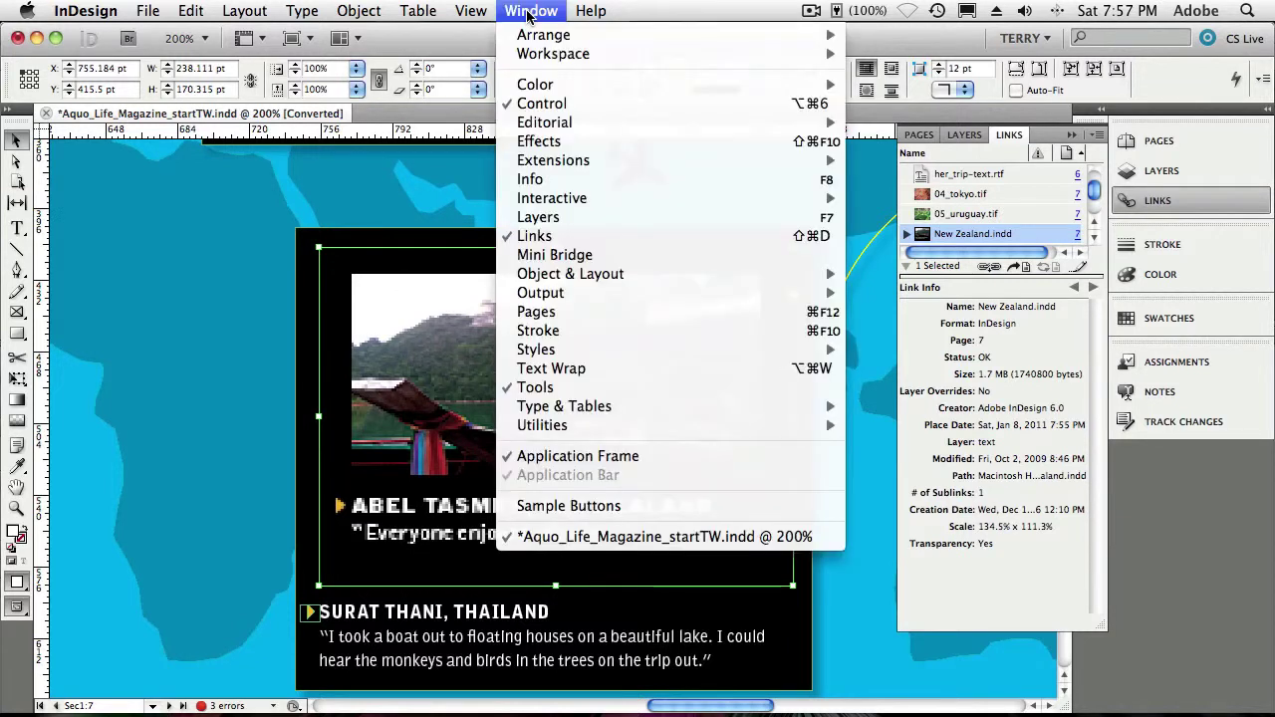
{"action": "left_click", "coordinate": [543, 142]}
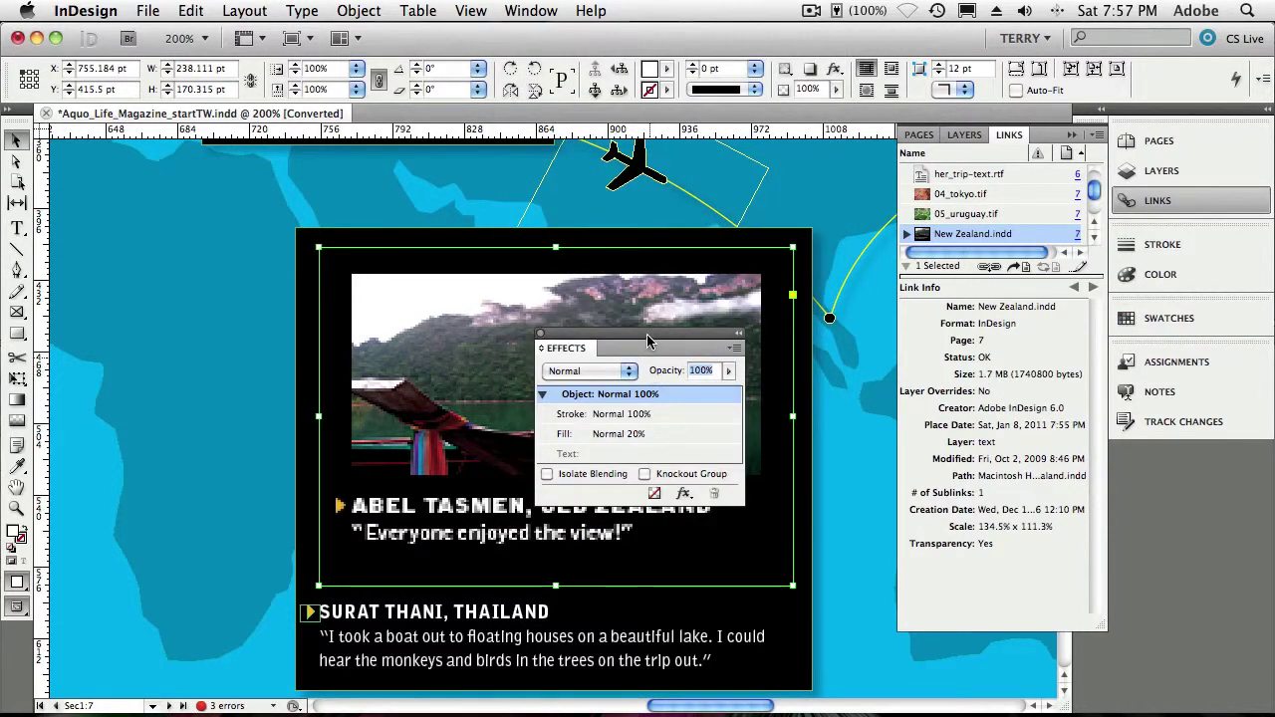
{"action": "left_click_drag", "start_coordinate": [649, 338], "coordinate": [1195, 464]}
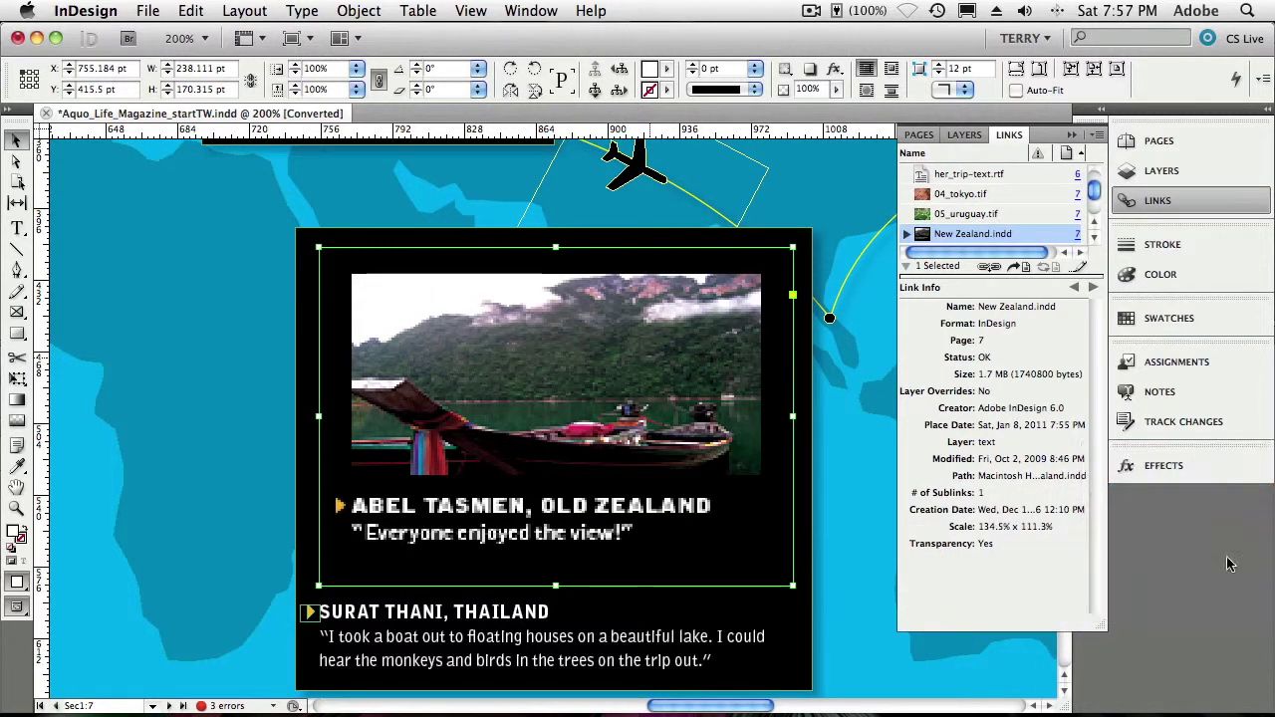
{"action": "left_click", "coordinate": [1160, 467]}
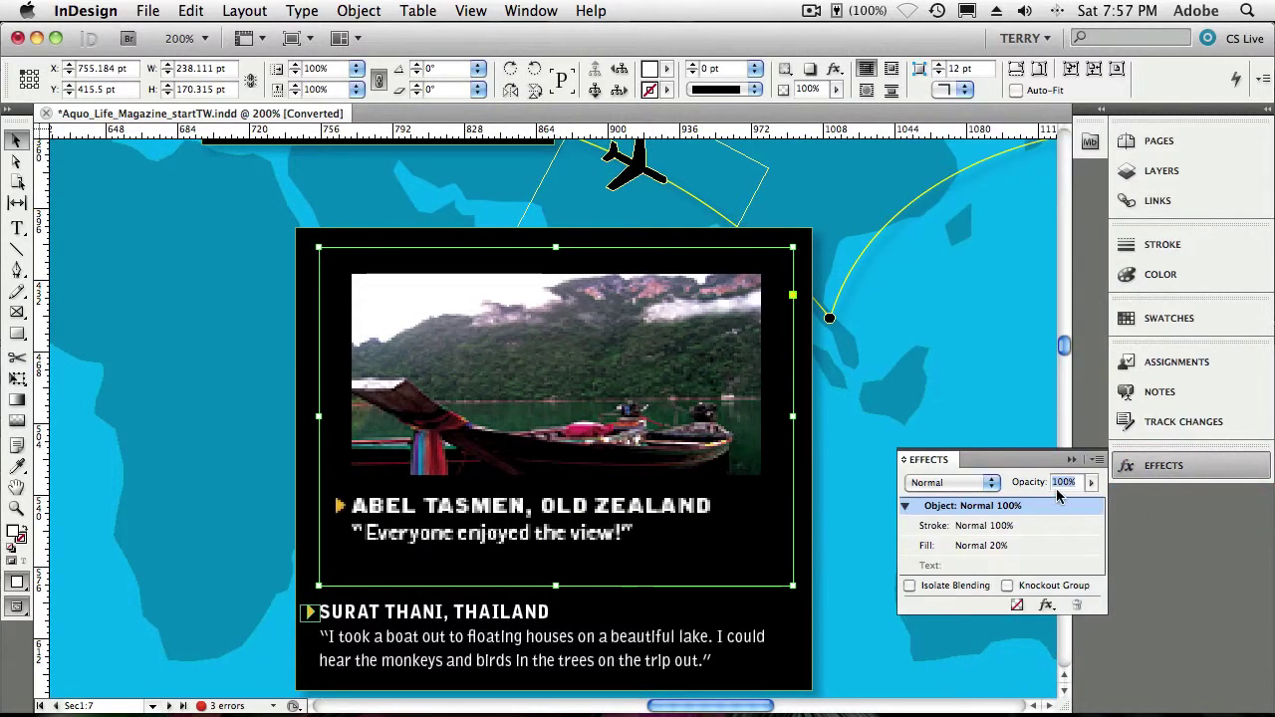
{"action": "left_click", "coordinate": [1091, 482]}
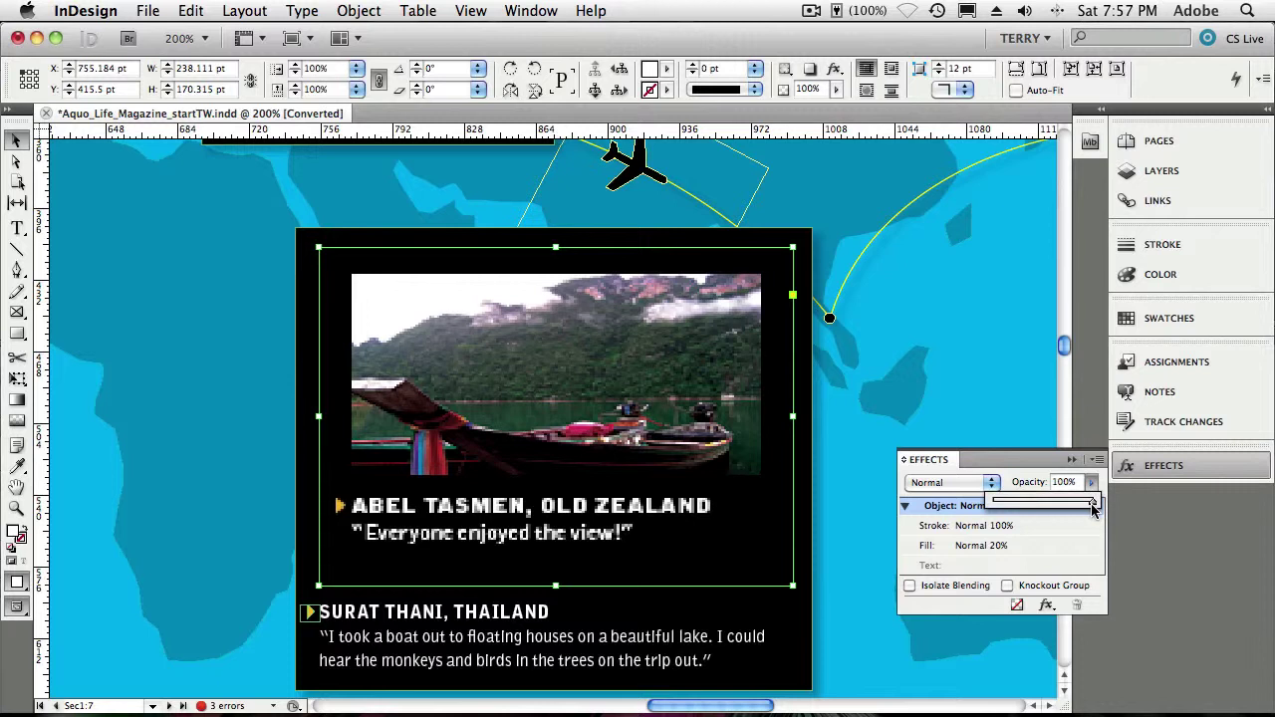
{"action": "mouse_move", "coordinate": [1091, 503]}
{"action": "left_mouse_down"}
{"action": "mouse_move", "coordinate": [1039, 508]}
{"action": "mouse_move", "coordinate": [1113, 510]}
{"action": "left_mouse_up"}
{"action": "left_click", "coordinate": [1053, 465]}
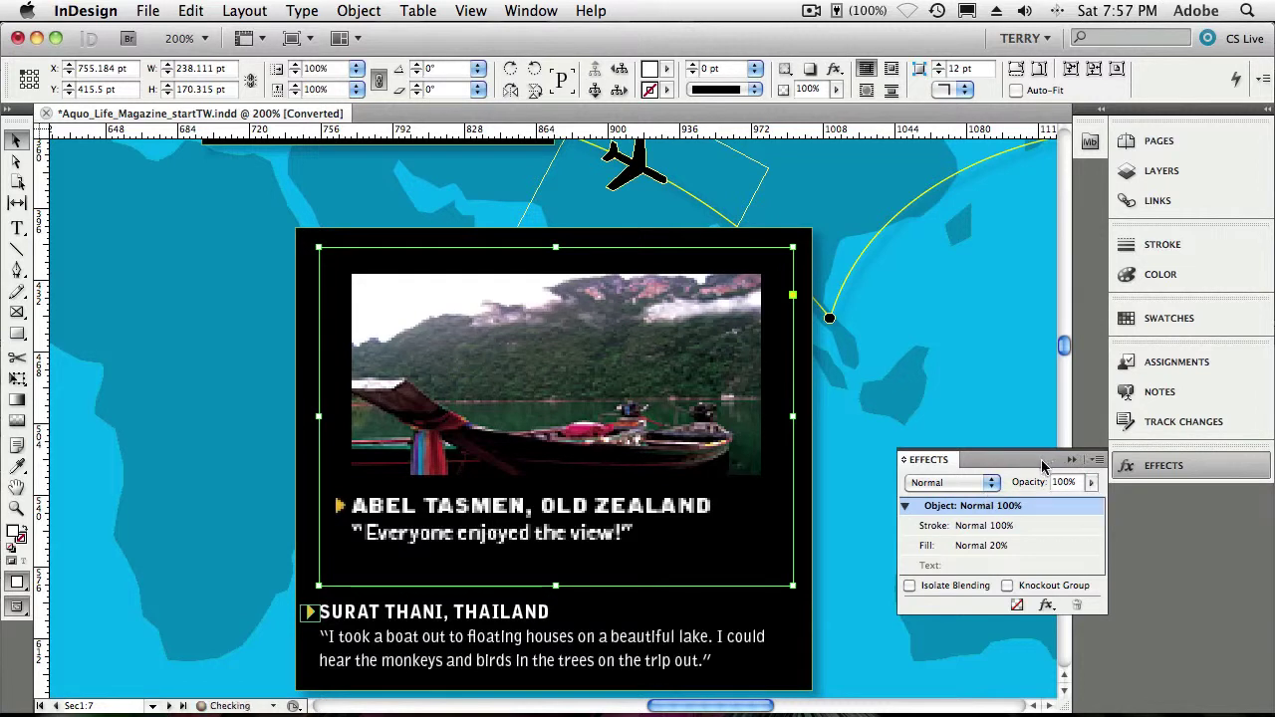